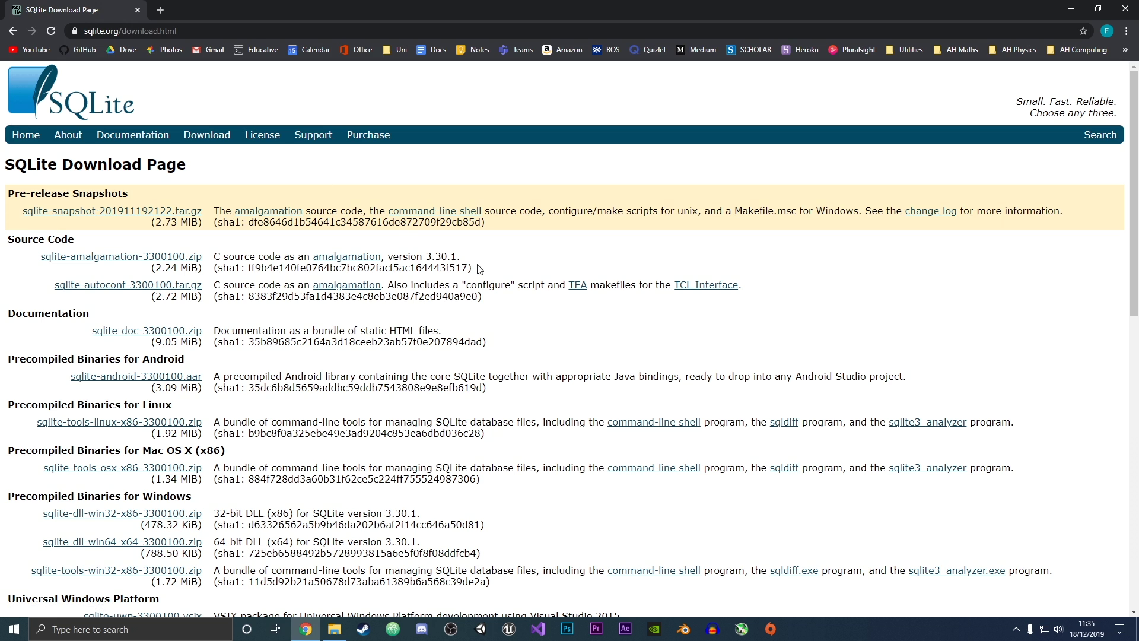
Download sqlite-tools-win32-x86-3300100.zip from the Precompiled Binaries for Windows section.
scroll(150, 390, "down", 1)
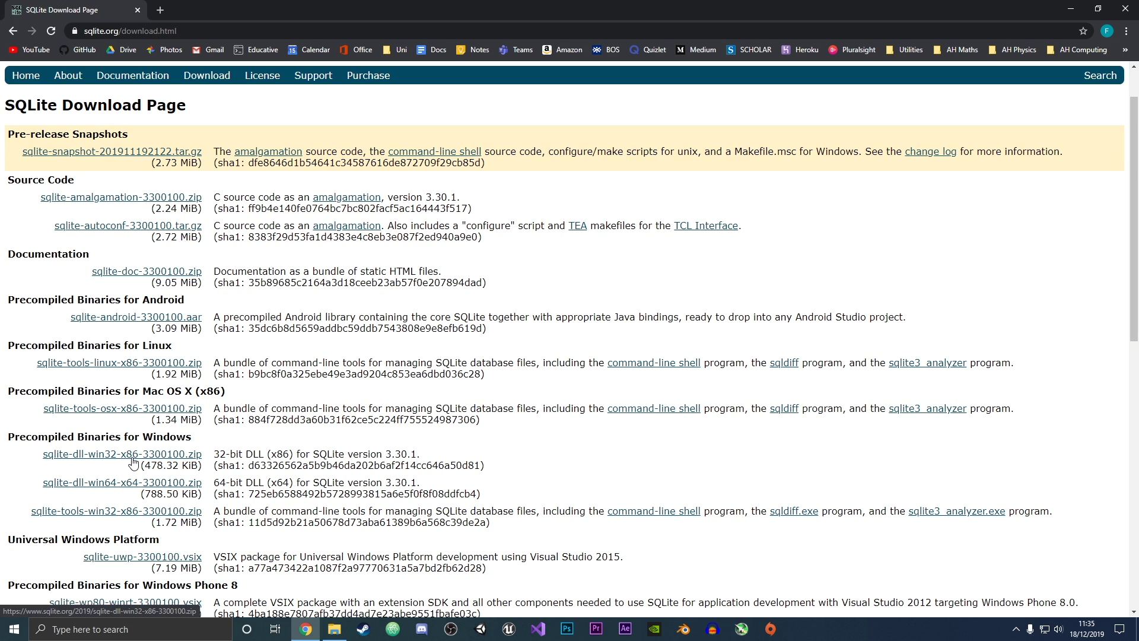
scroll(206, 475, "down", 1)
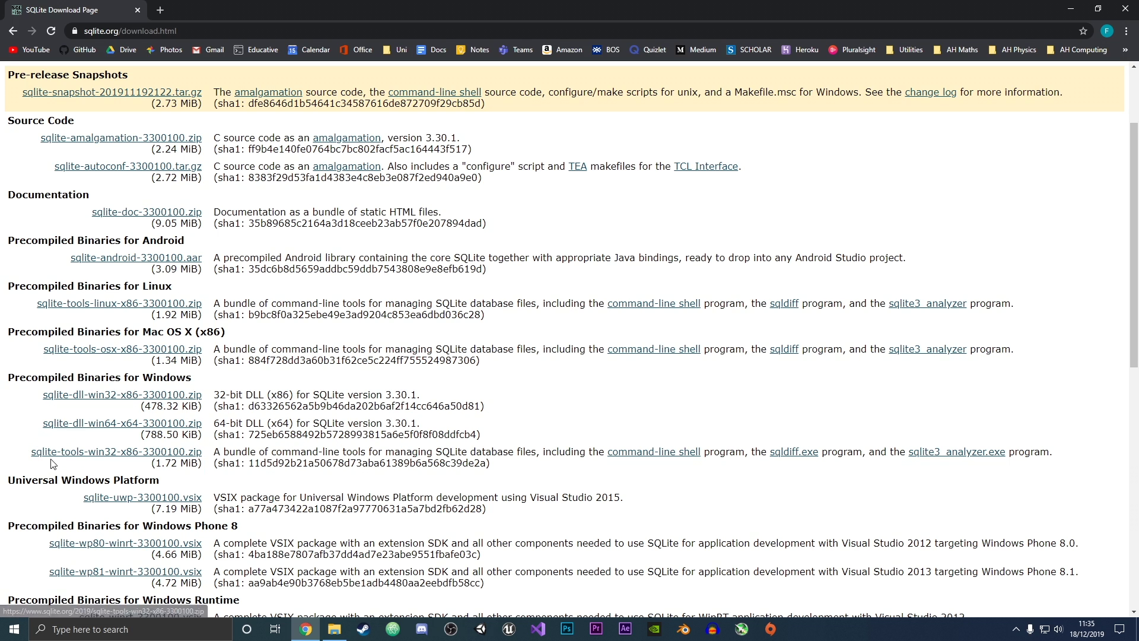
left_click(95, 457)
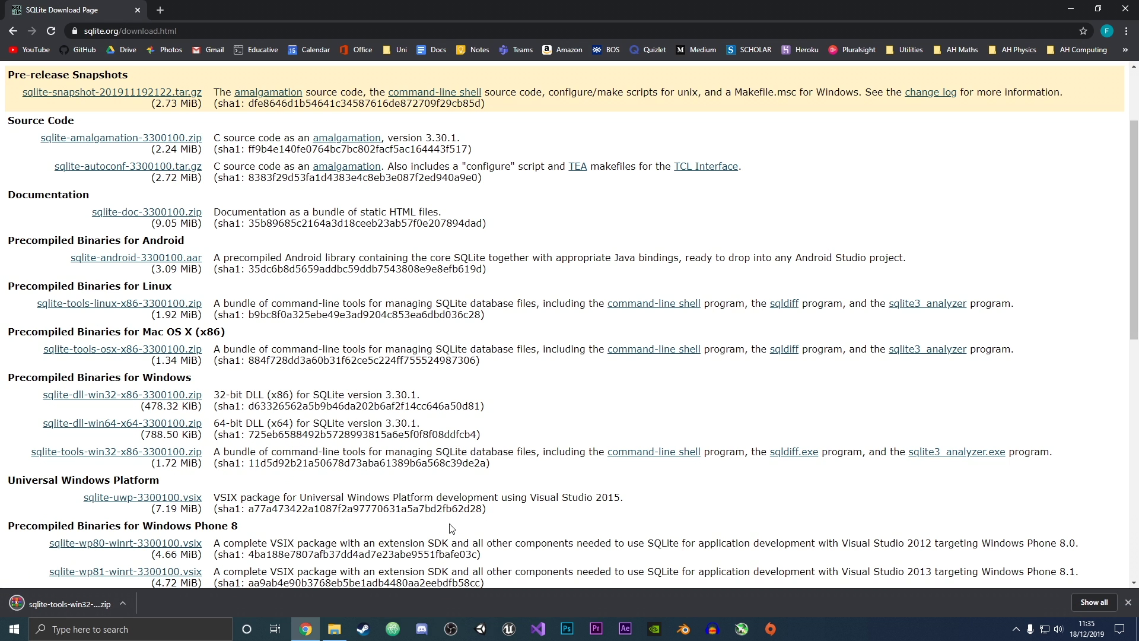
Open a new File Explorer window on the Downloads folder holding the sqlite-tools zip.
right_click(339, 618)
left_click(323, 564)
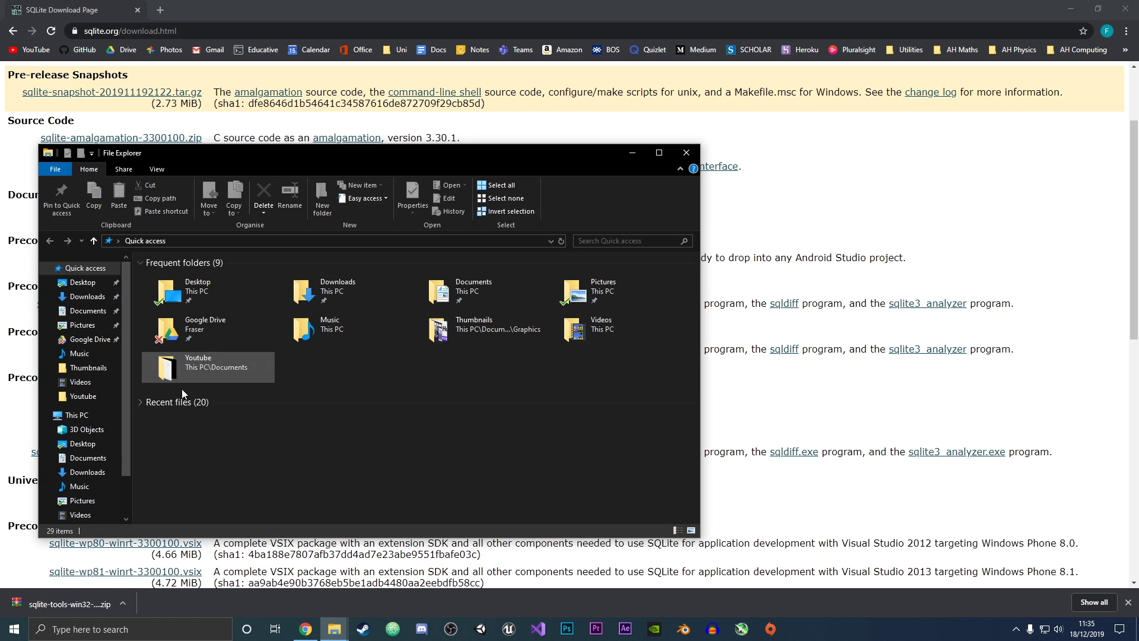
left_click(87, 296)
left_click_drag(322, 168, 452, 170)
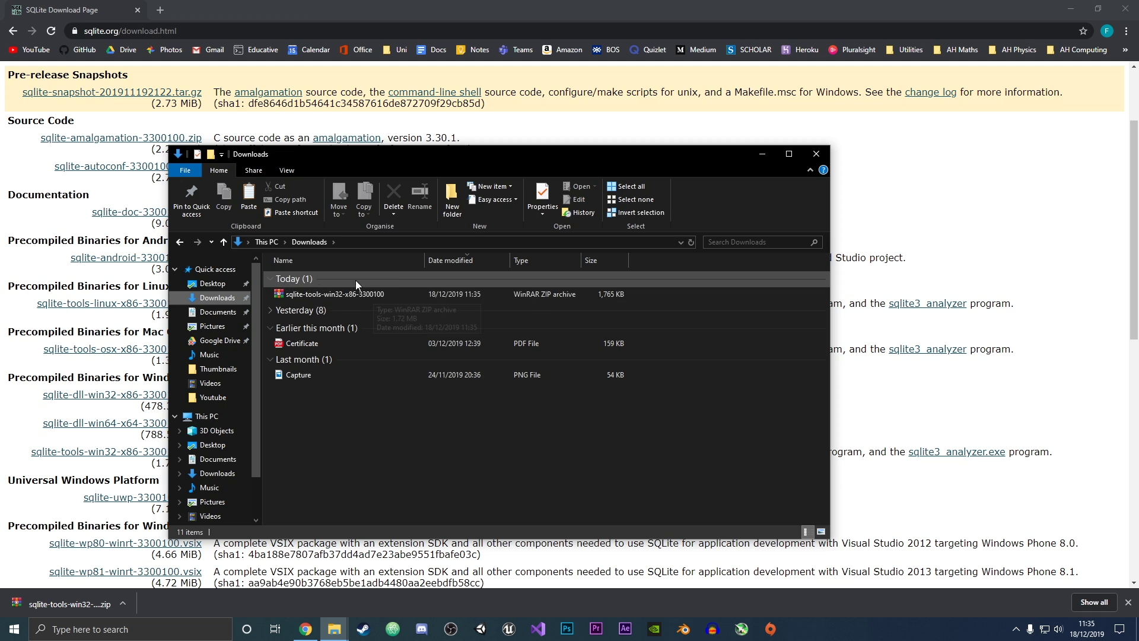
Extract sqlite-tools-win32-x86-3300100.zip with WinRAR into its default Downloads subfolder and open it.
right_click(365, 290)
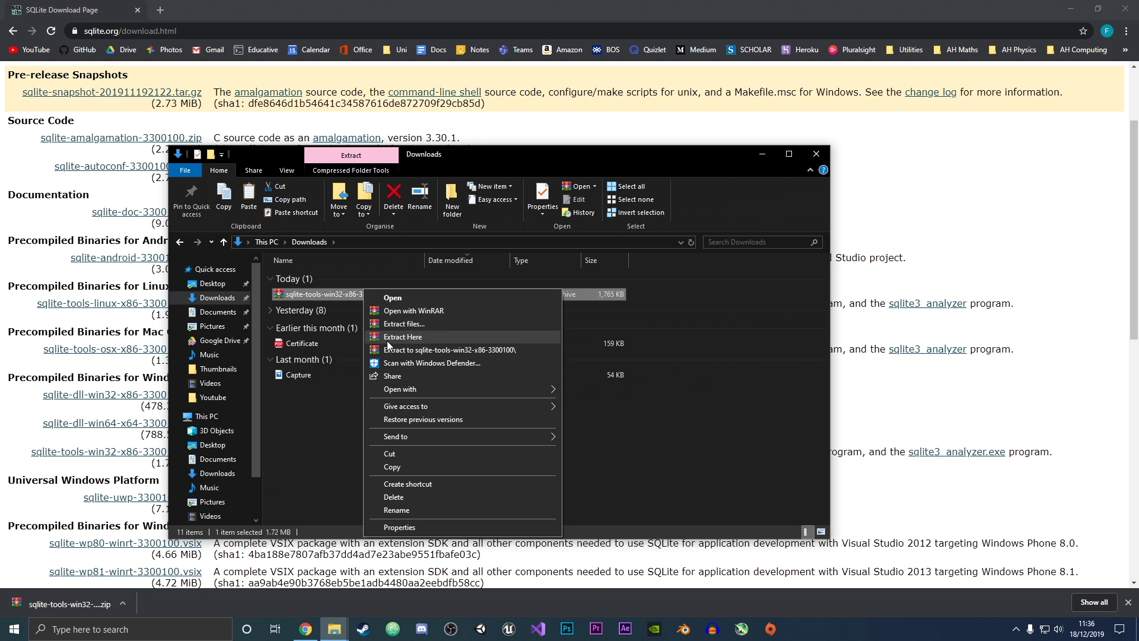
left_click(407, 323)
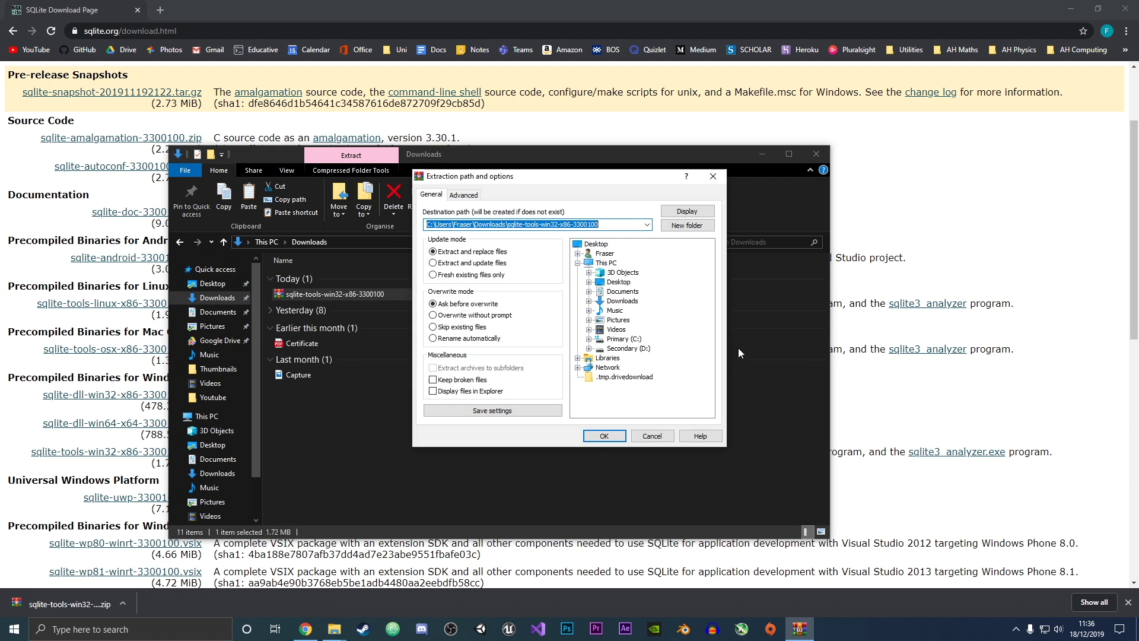
left_click(618, 223)
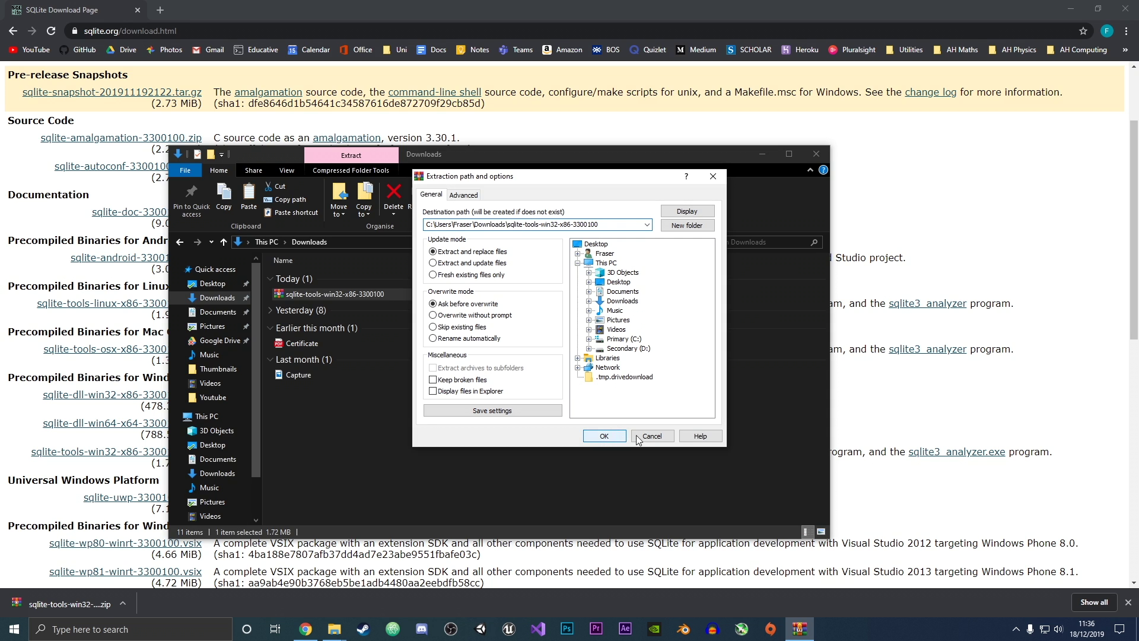
left_click(615, 438)
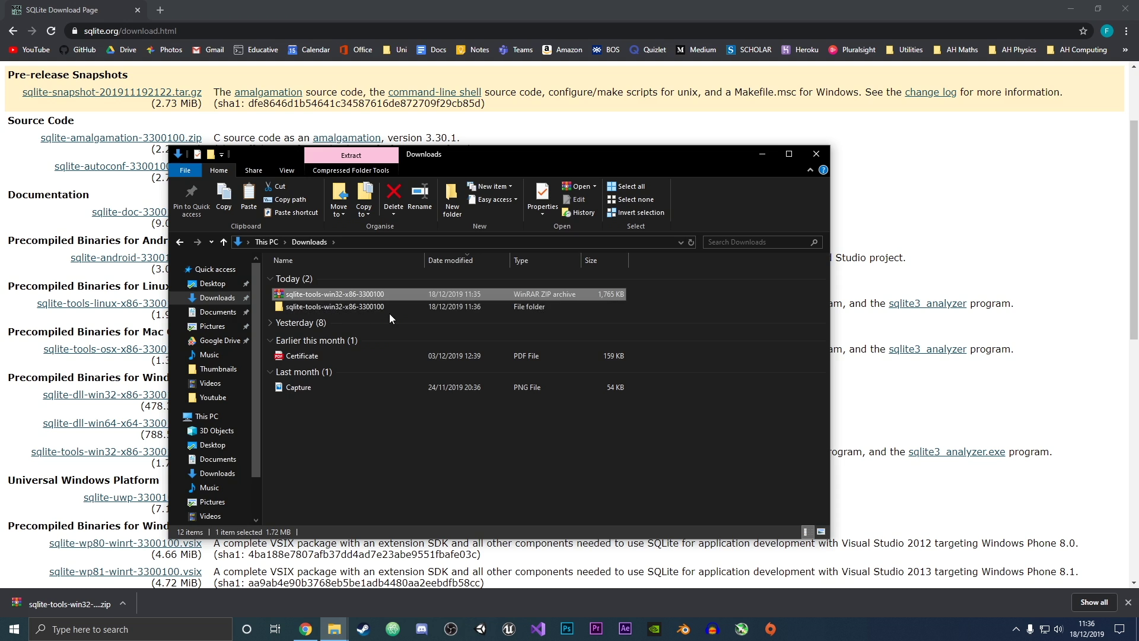
double_click(345, 302)
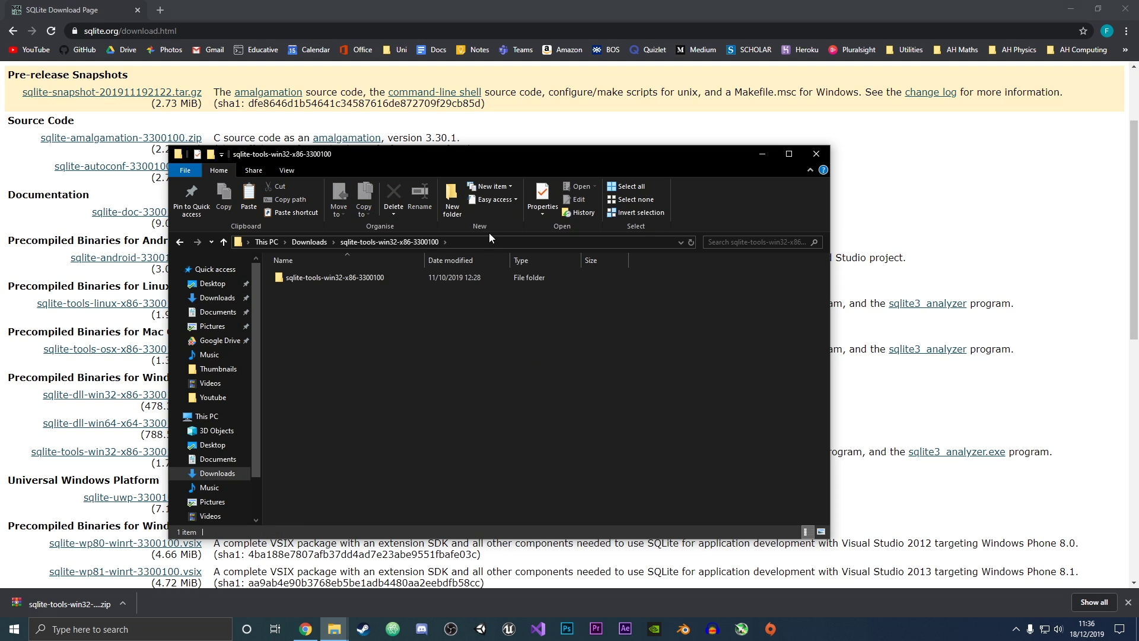
Open the inner sqlite-tools folder and select its three tool files.
left_click_drag(450, 151, 399, 138)
double_click(309, 265)
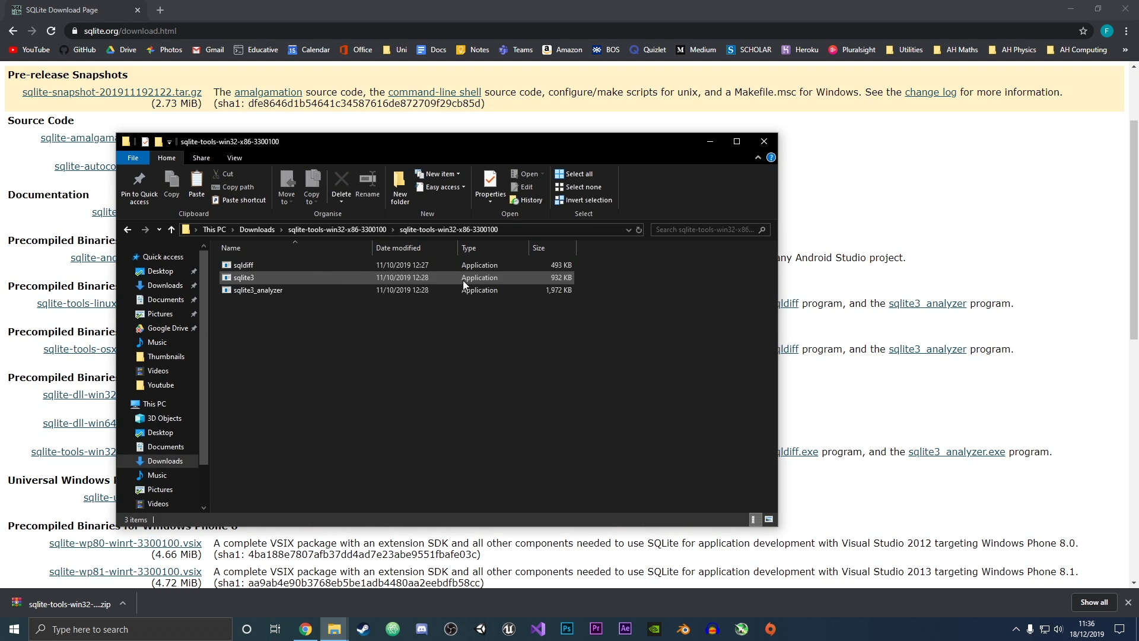
left_click_drag(555, 365, 685, 394)
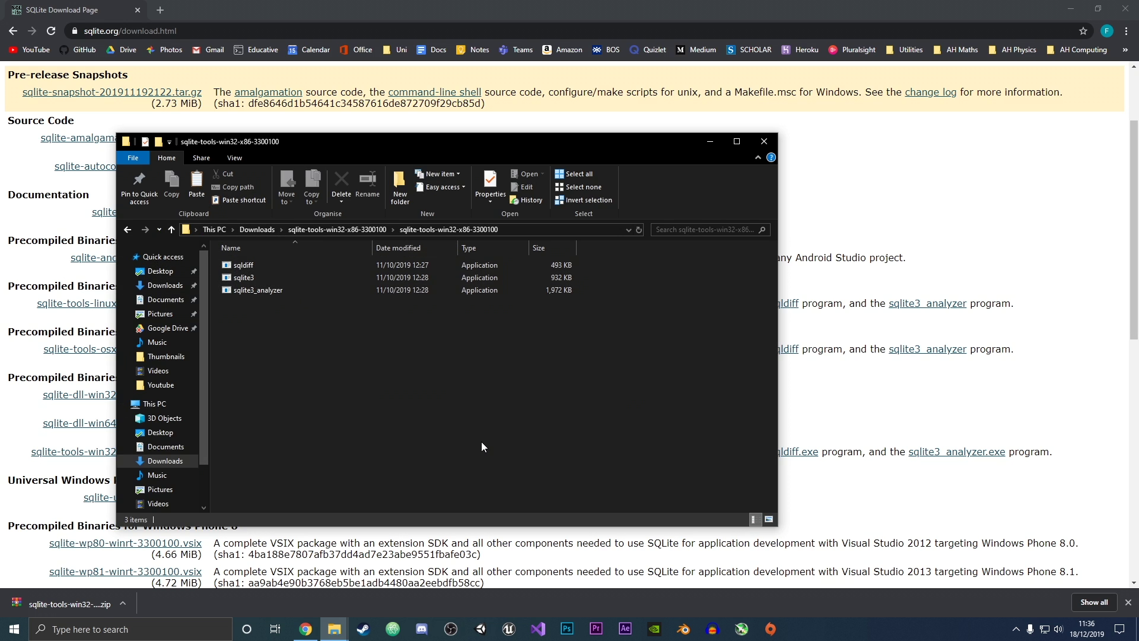
Open a second Explorer window on C:\Program Files (x86).
right_click(335, 629)
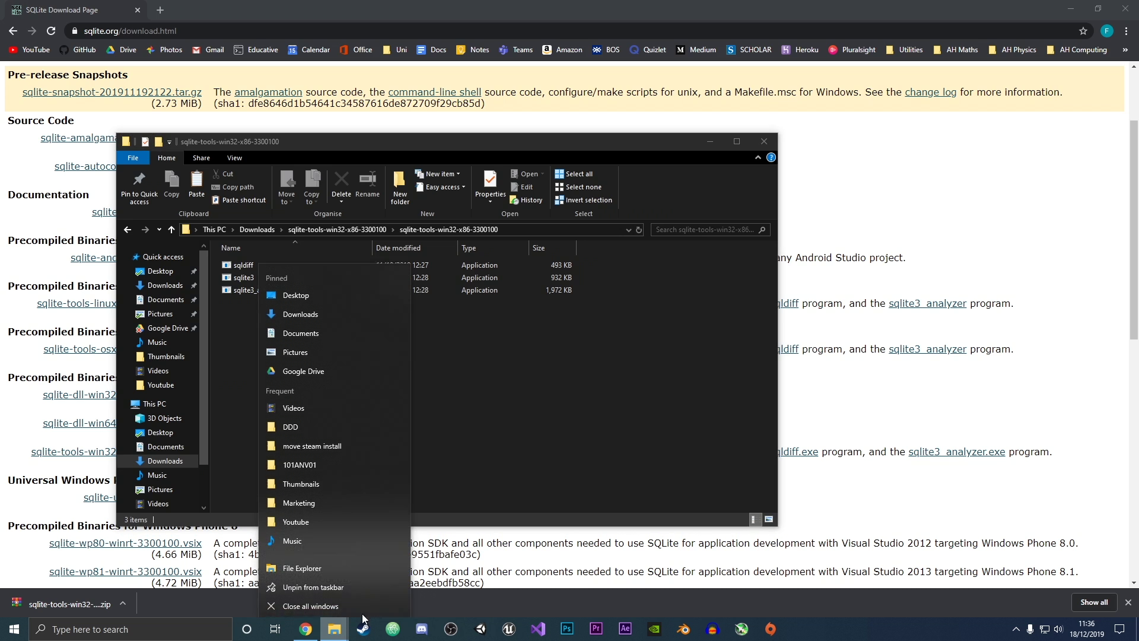
left_click(330, 572)
left_click_drag(531, 152, 1077, 167)
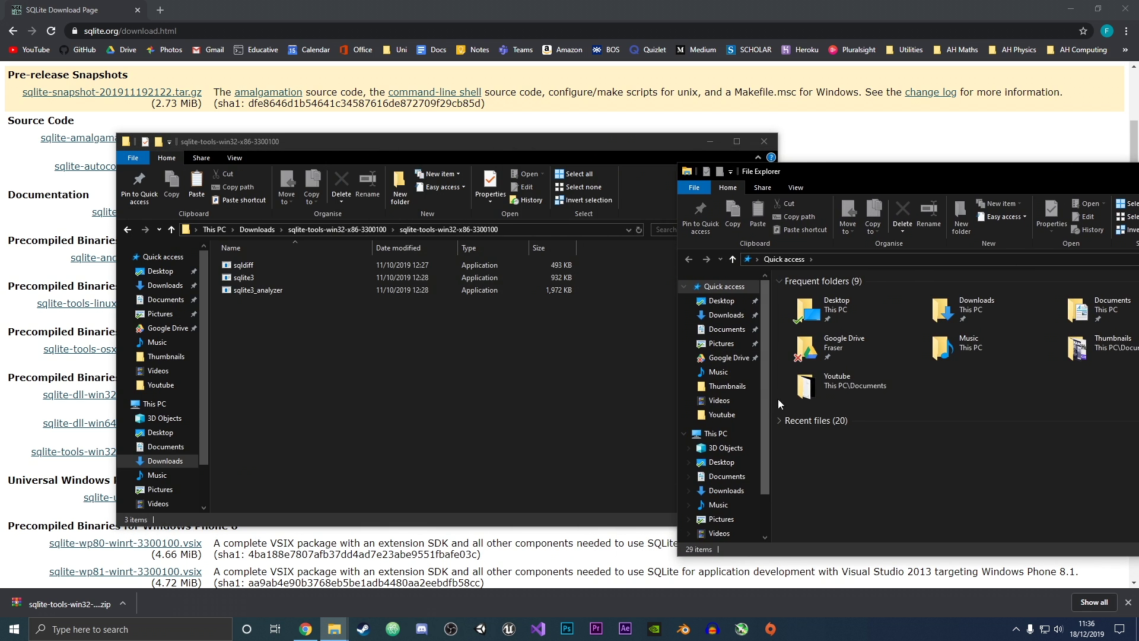
left_click(726, 439)
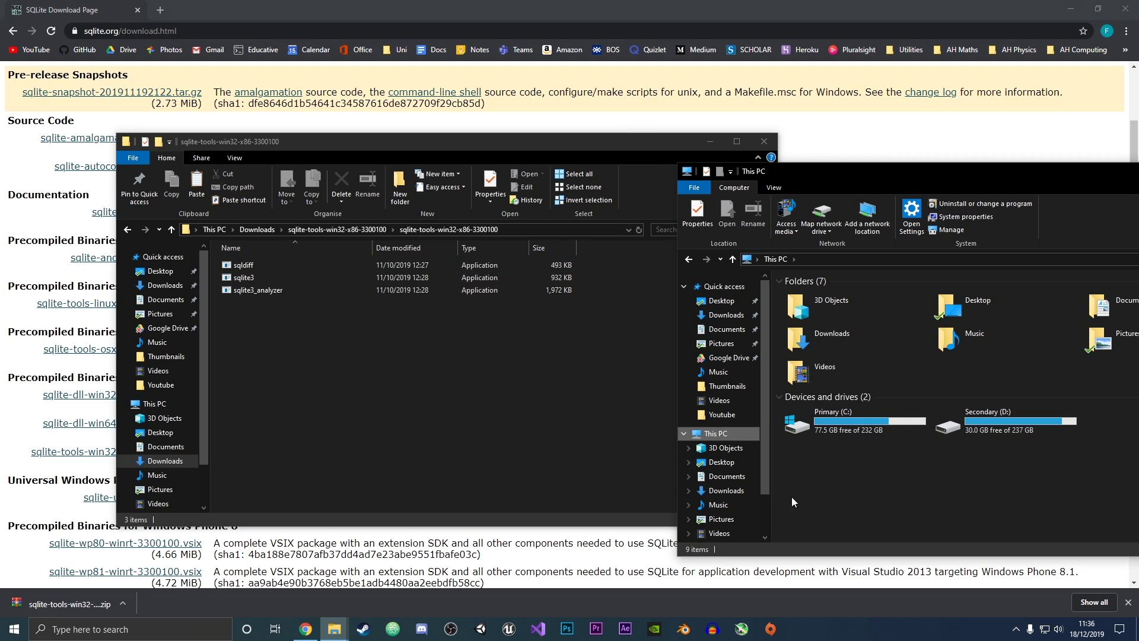
double_click(846, 421)
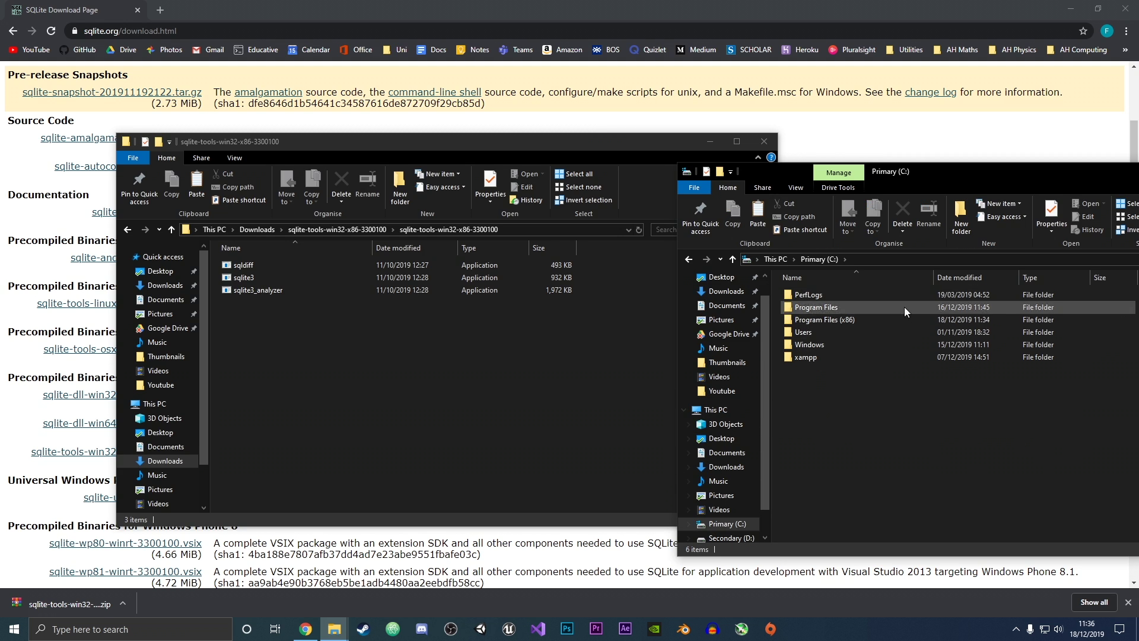
left_click_drag(903, 175, 780, 159)
double_click(778, 321)
Create a new folder named sqlite3 in Program Files (x86).
right_click(1048, 340)
mouse_move(1045, 504)
left_click(948, 505)
key("BackSpace")
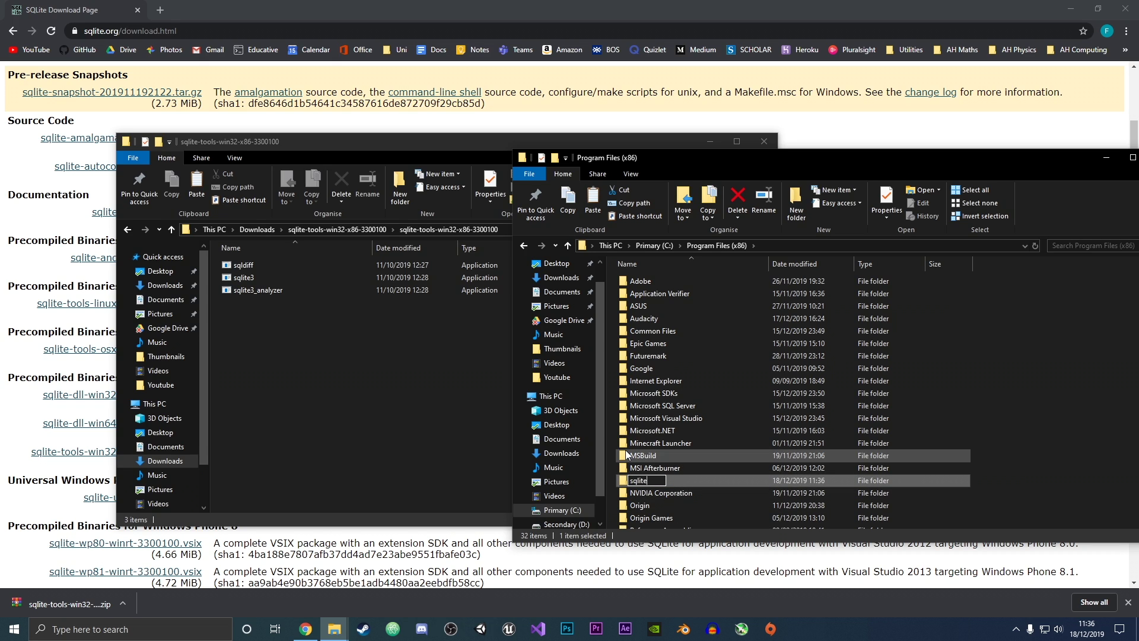
key("Return")
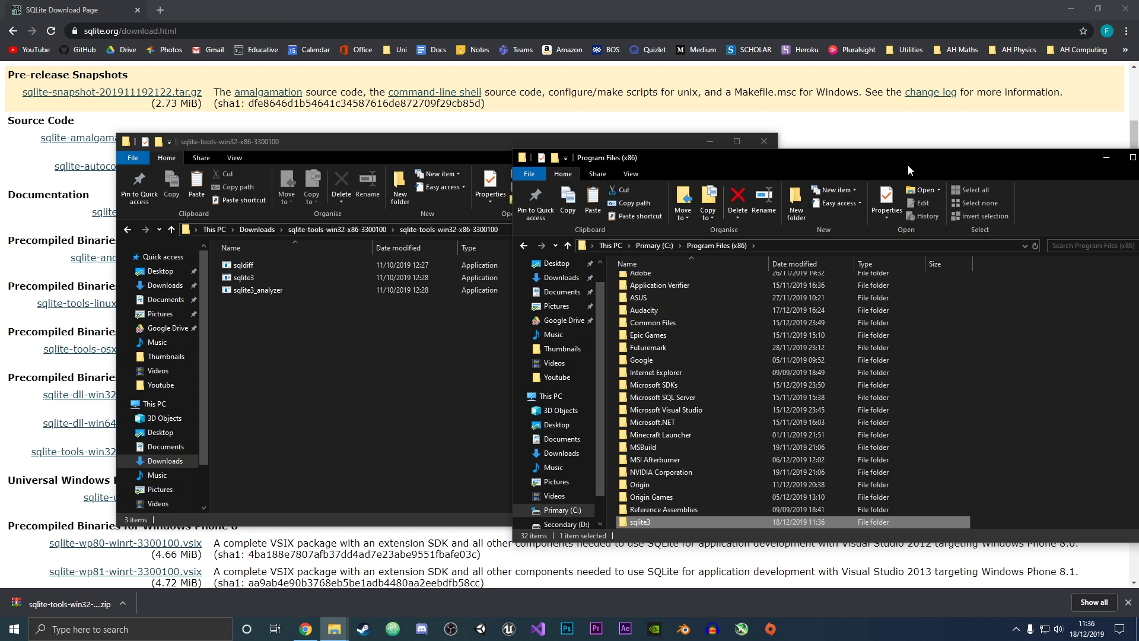
left_click_drag(908, 170, 851, 126)
Copy sqldiff, sqlite3 and sqlite3_analyzer into the sqlite3 folder, granting administrator permission.
double_click(614, 482)
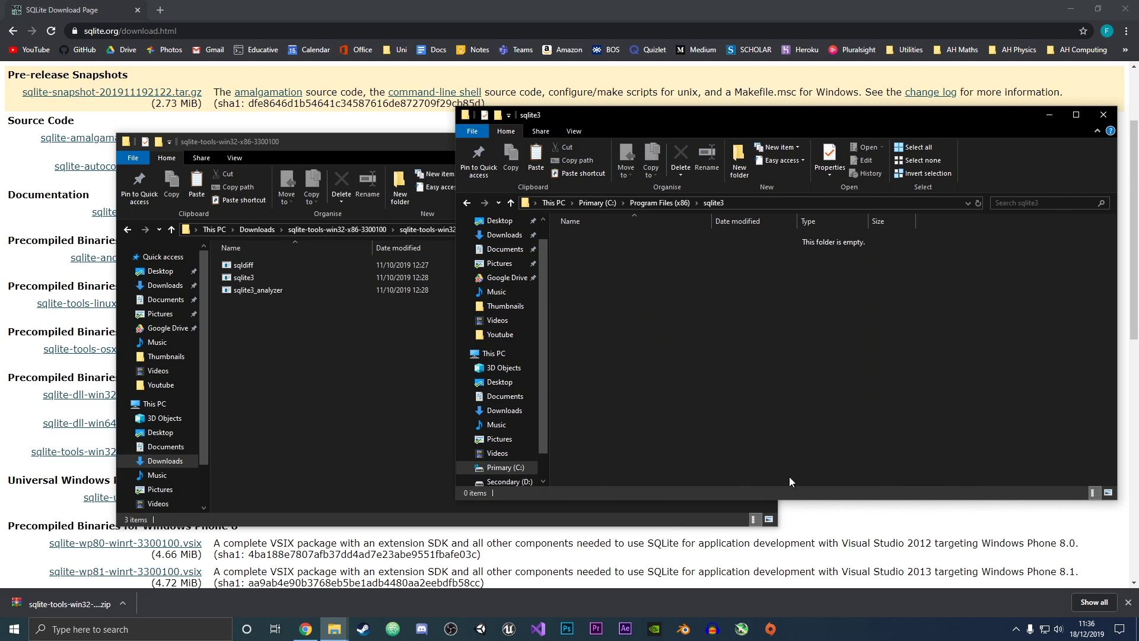
left_click_drag(722, 111, 749, 129)
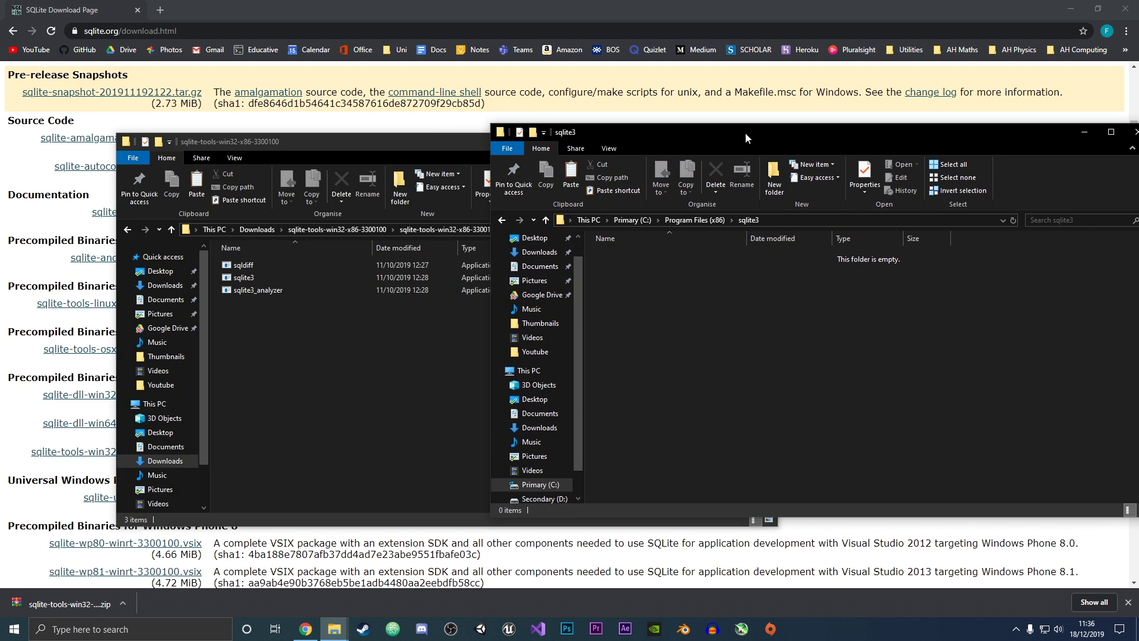
left_click(351, 376)
left_click_drag(552, 359, 231, 250)
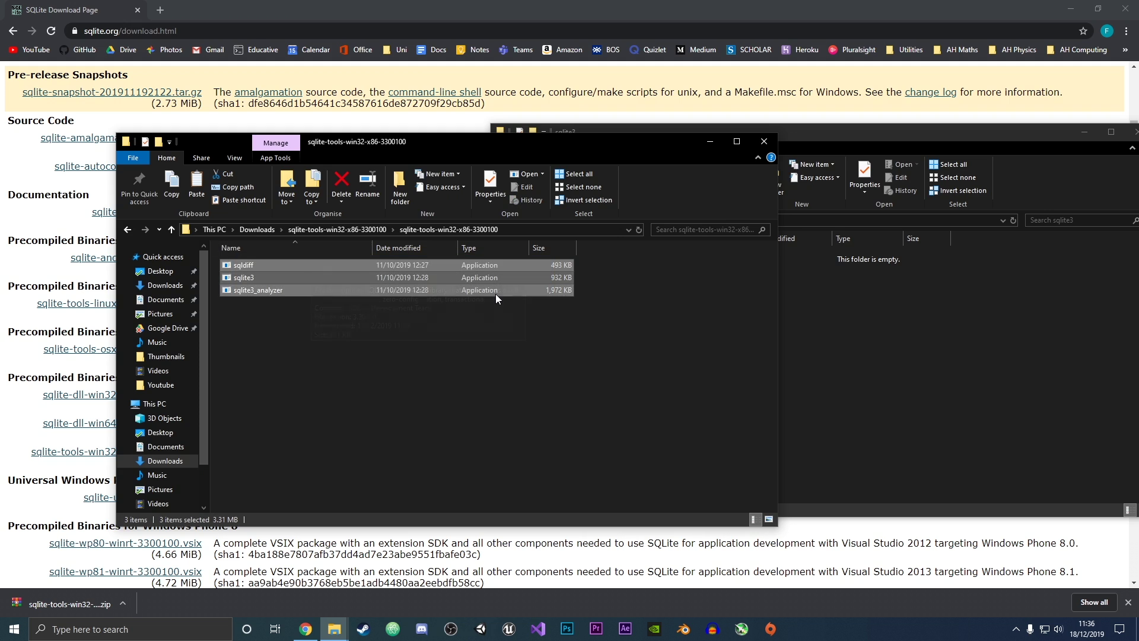
left_click(916, 322)
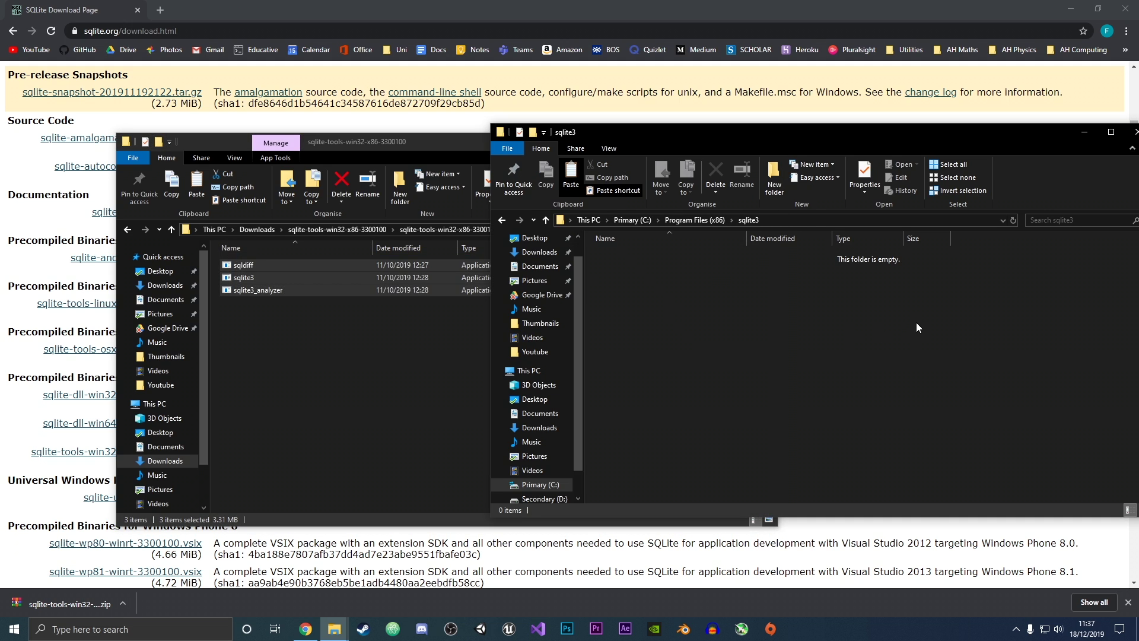
key("ctrl+v")
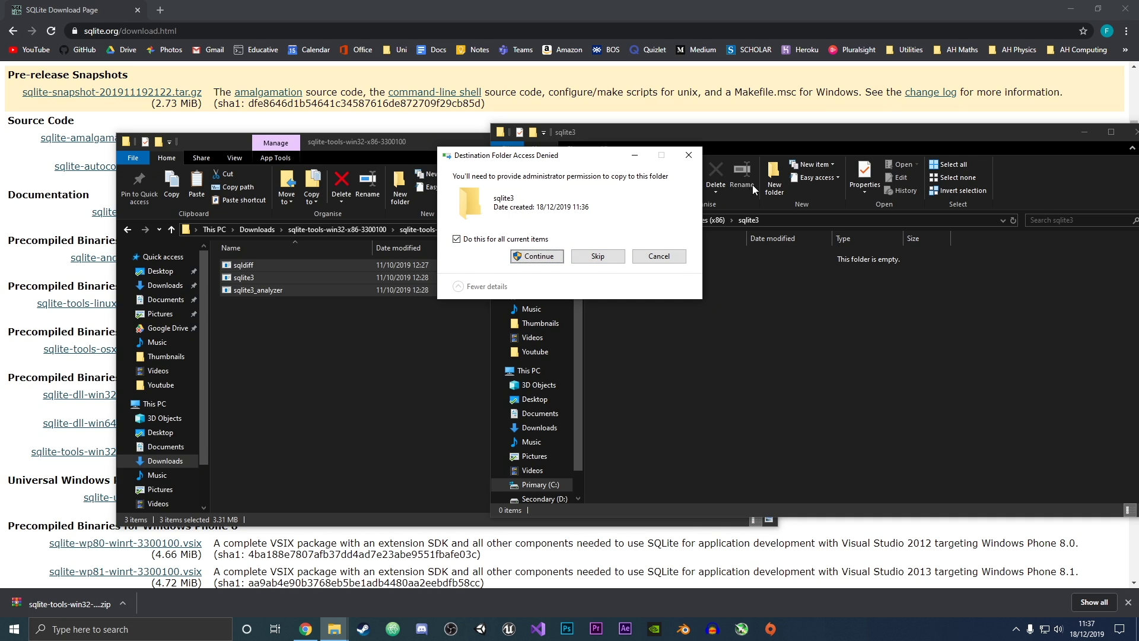
left_click_drag(567, 162, 550, 163)
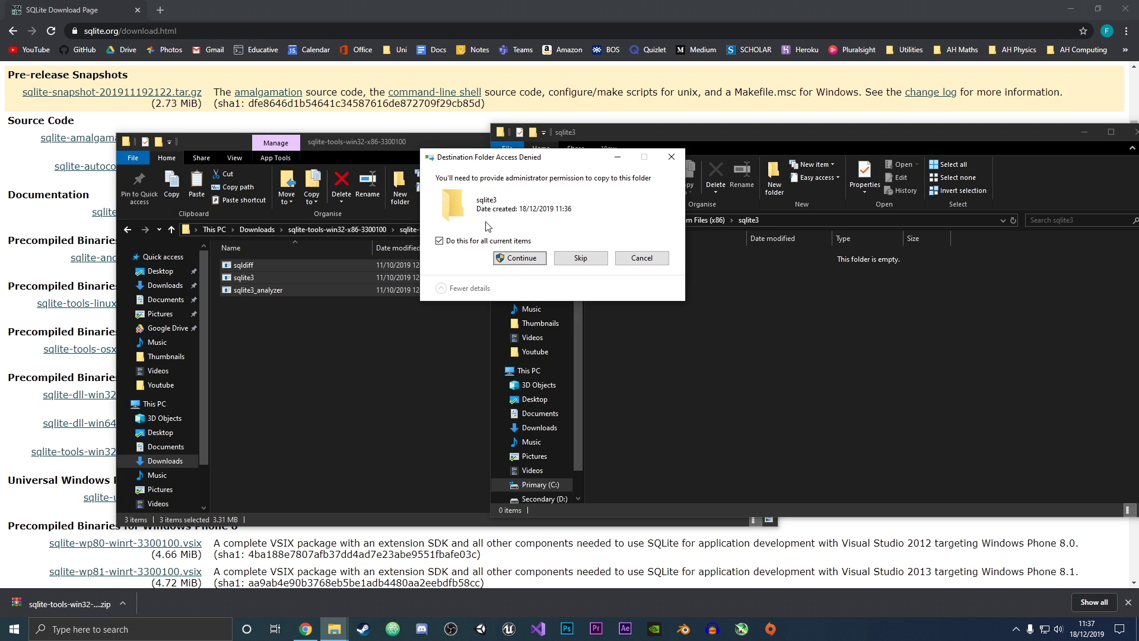
left_click(513, 261)
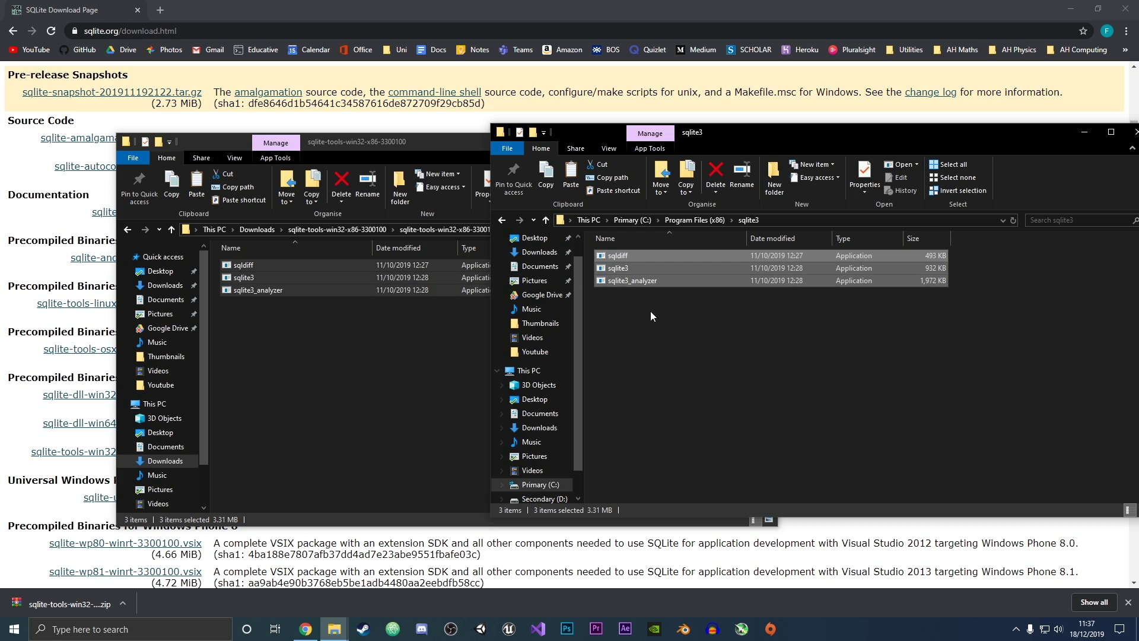
Return the extracted-tools window to Downloads and close it.
left_click(756, 336)
left_click(361, 348)
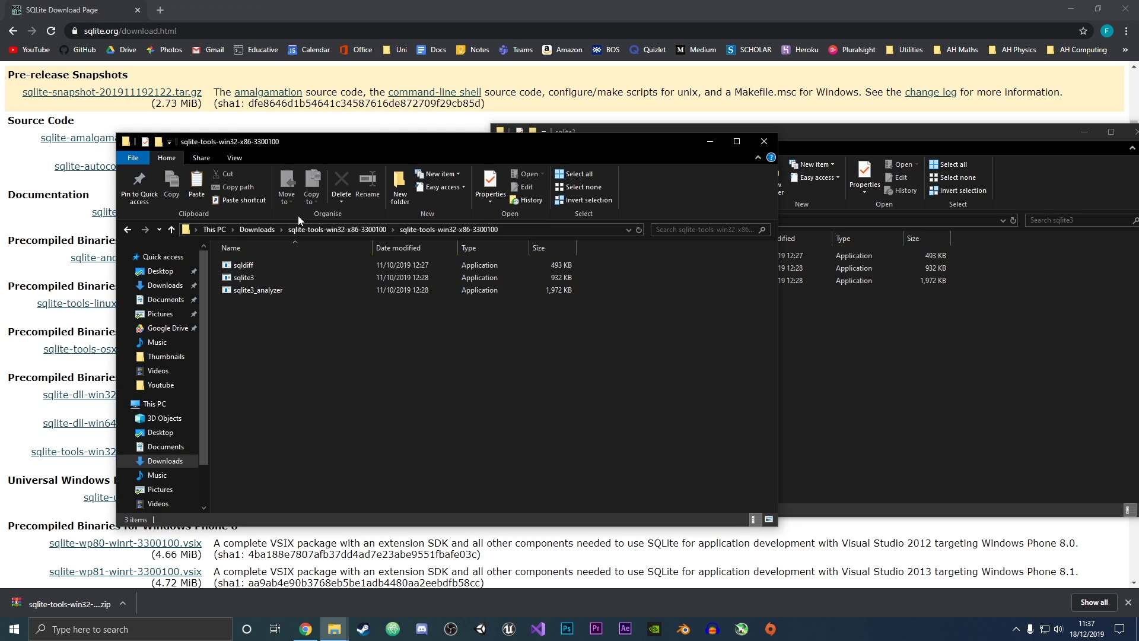
left_click(259, 230)
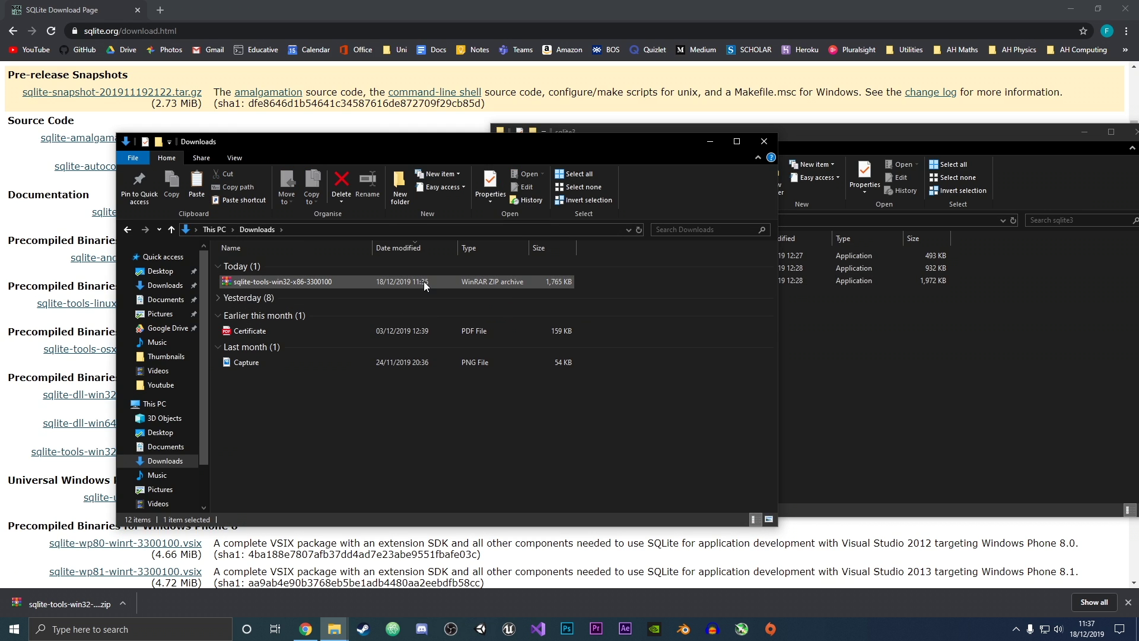
left_click(764, 141)
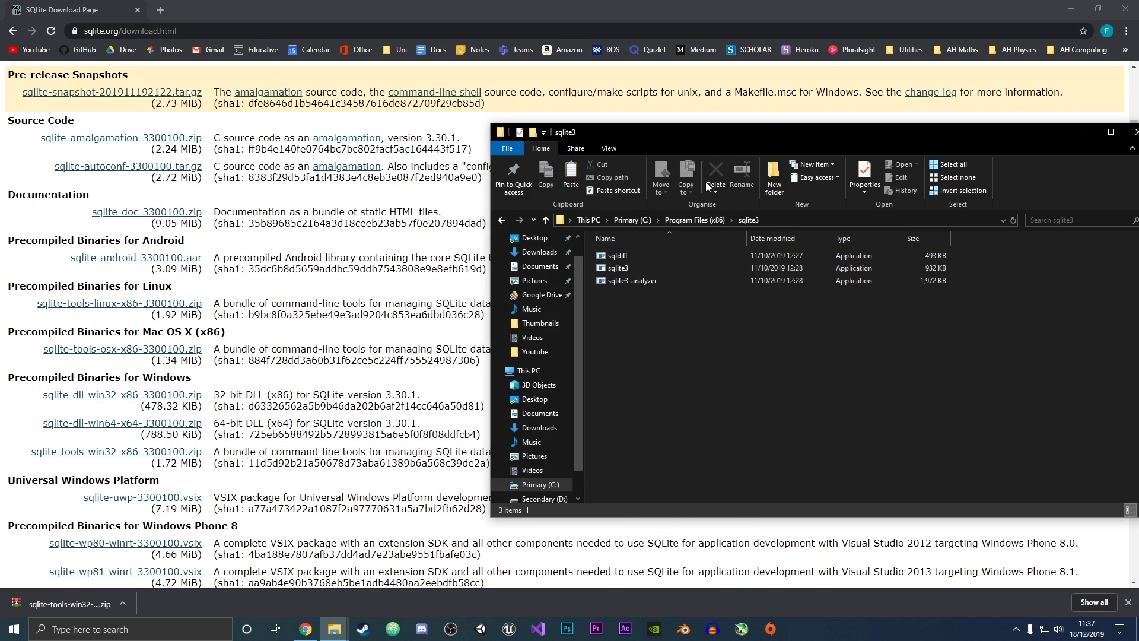
Search Windows for 'en' and open Edit the system environment variables.
left_click_drag(636, 133, 560, 128)
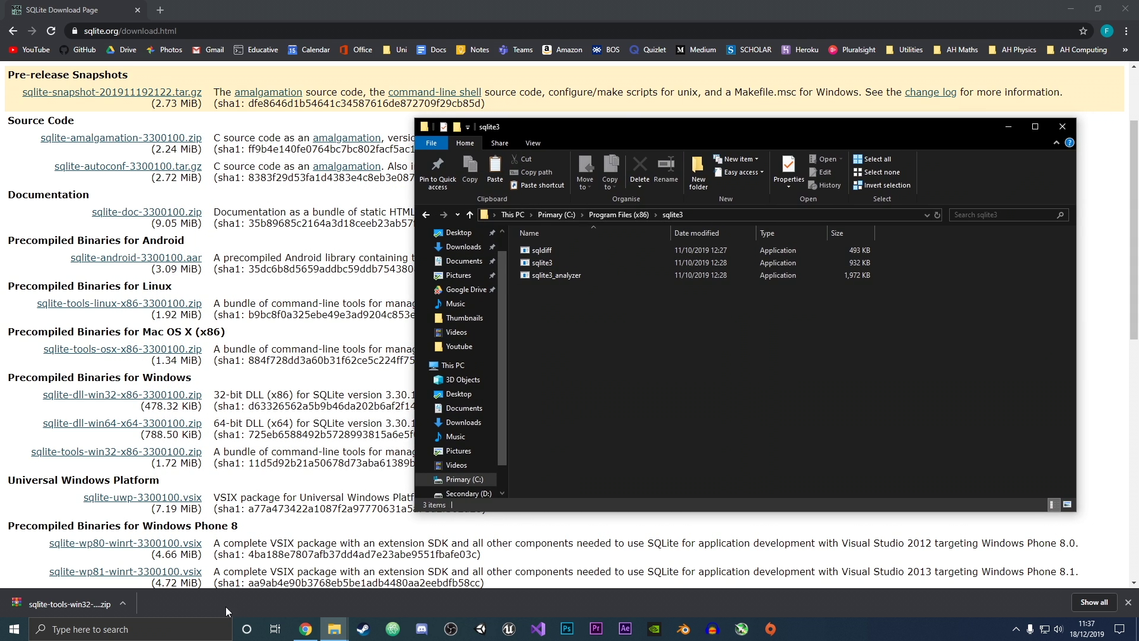
left_click(123, 636)
type("en")
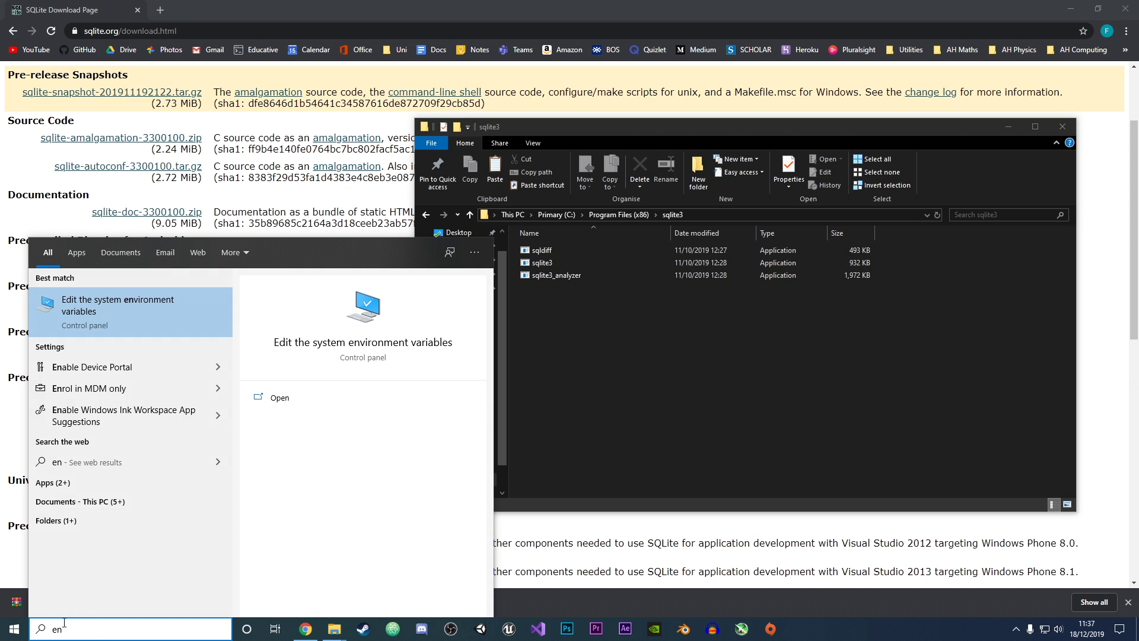
left_click(106, 314)
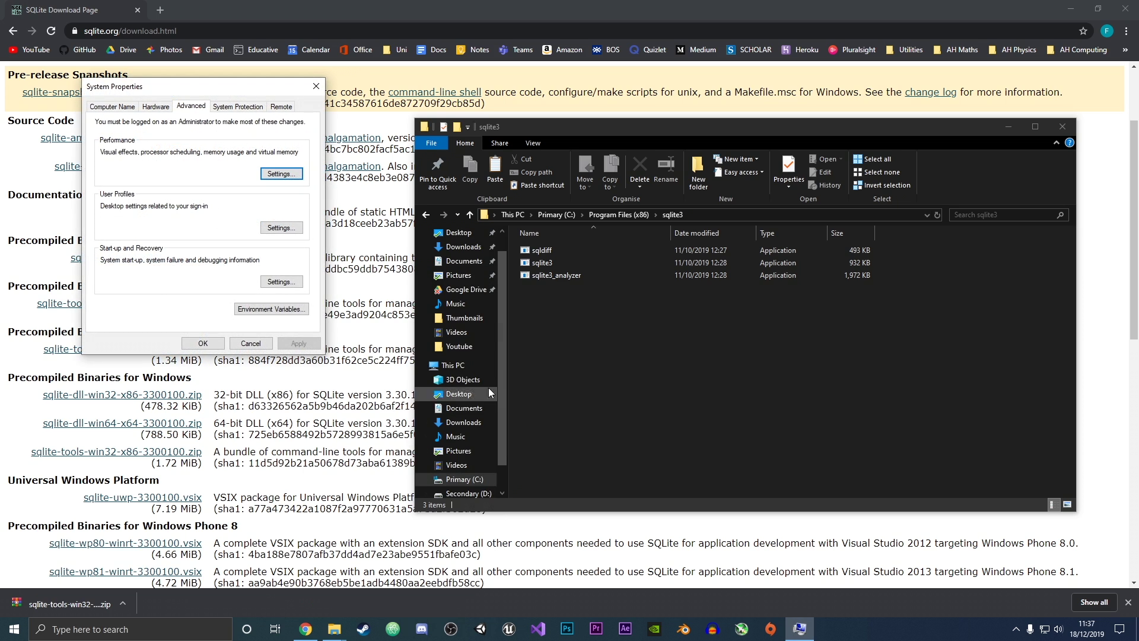
Open Environment Variables, glance at ComSpec without changes, and begin a New system variable.
left_click(259, 310)
left_click_drag(547, 144, 238, 95)
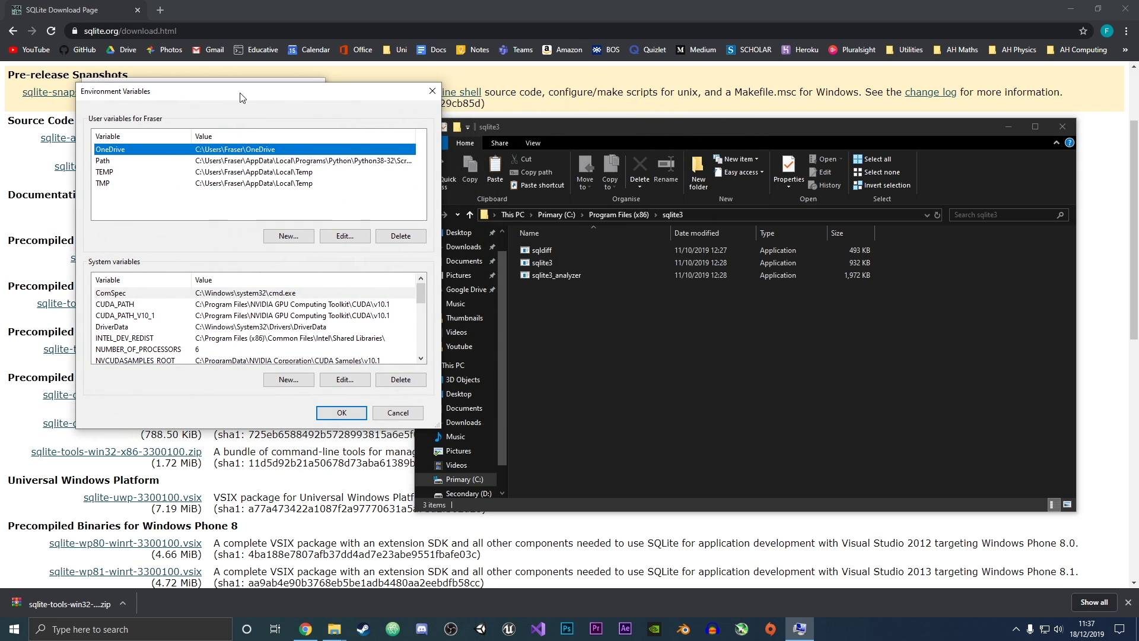
left_click(345, 379)
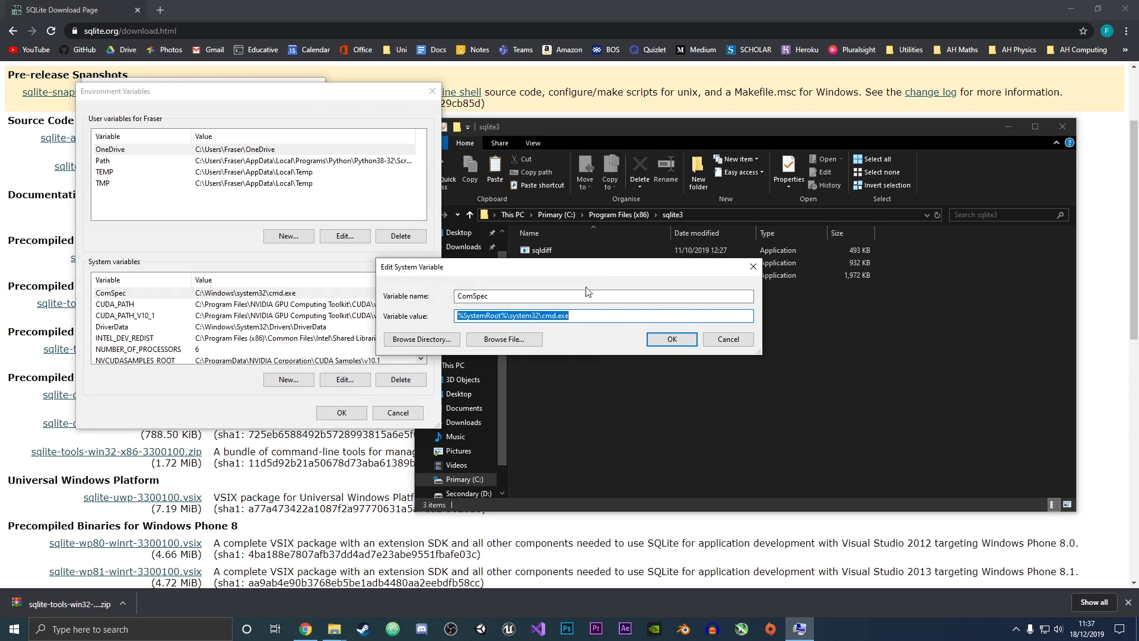
left_click(728, 339)
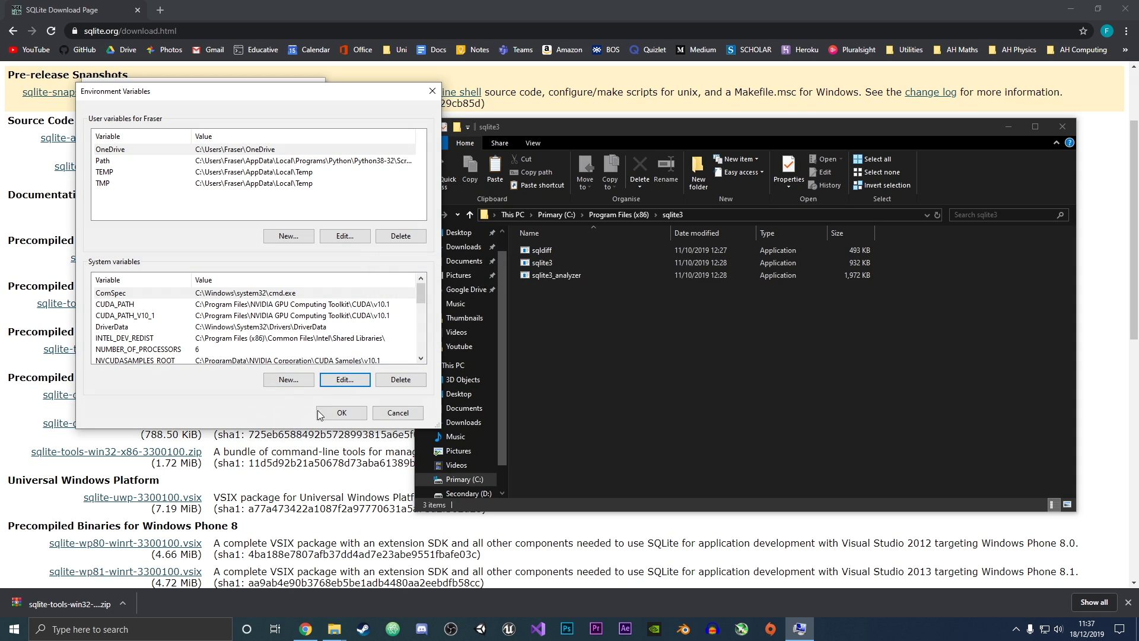
left_click(289, 379)
left_click_drag(508, 267, 183, 100)
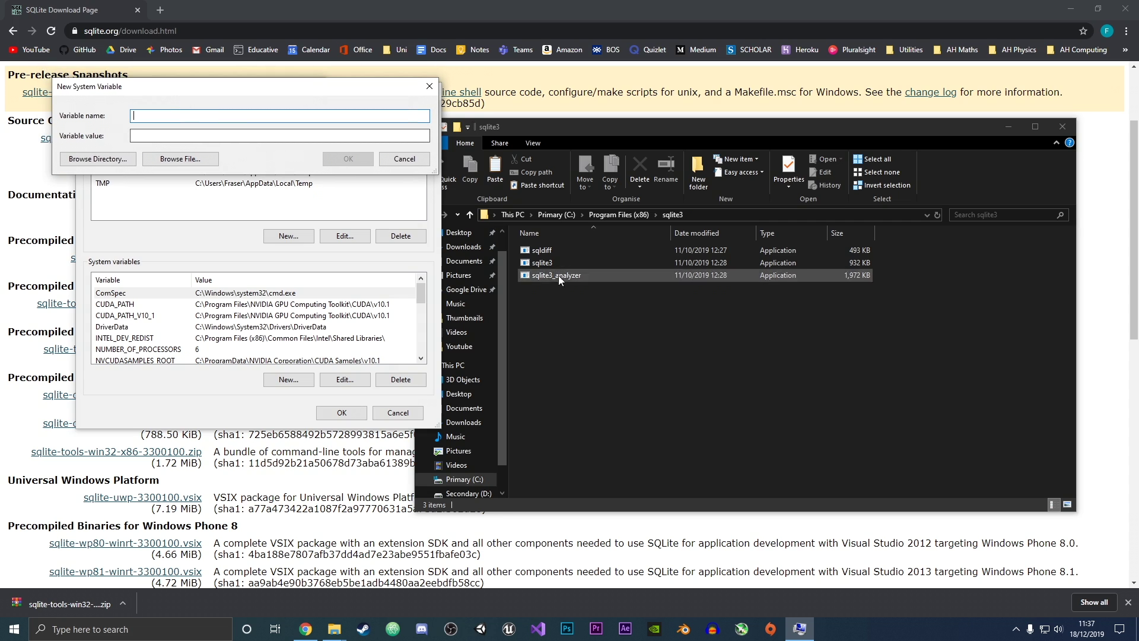
Name the variable sqlite3 and browse to C:\Program Files (x86)\sqlite3\sqlite3.exe.
type("sli")
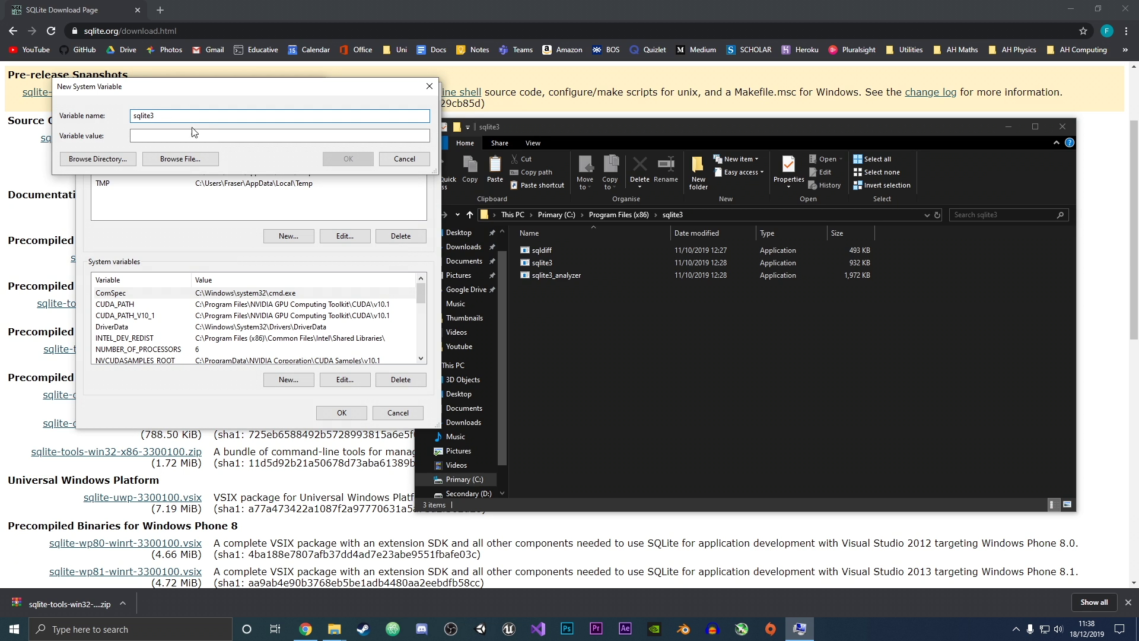
left_click(180, 158)
left_click_drag(187, 106, 595, 180)
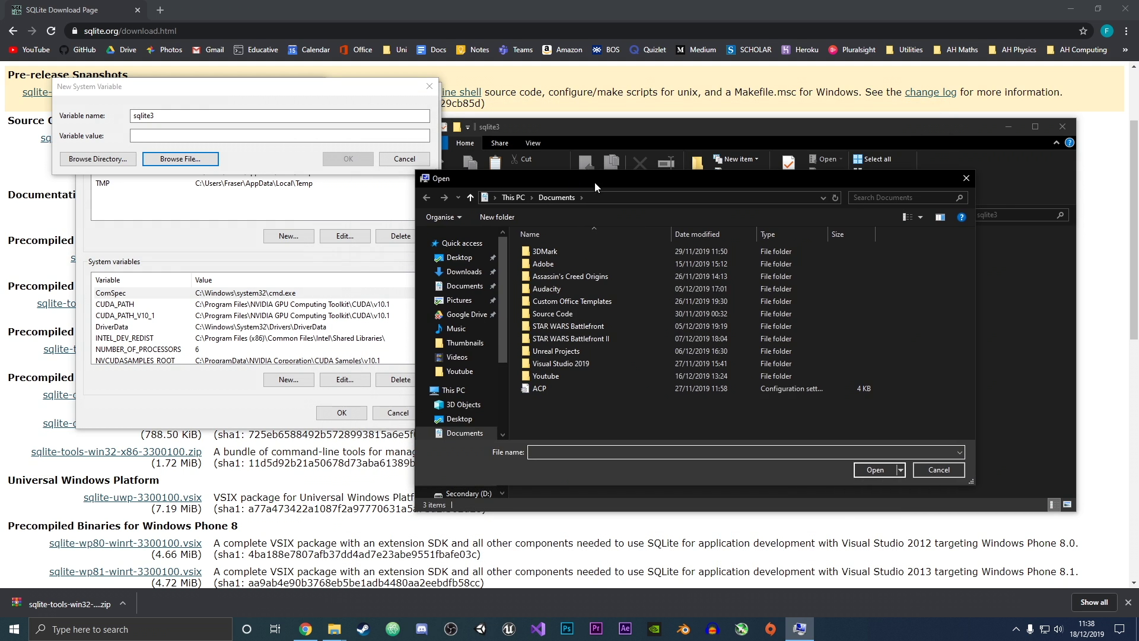
left_click(453, 389)
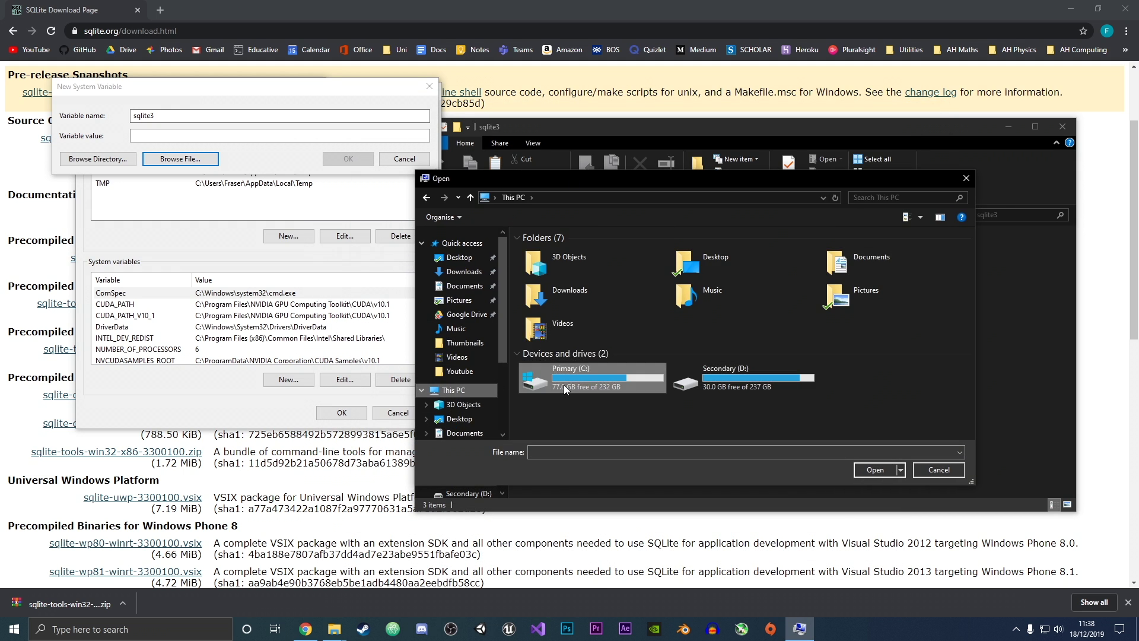
double_click(563, 385)
double_click(570, 276)
scroll(623, 363, "down", 4)
double_click(618, 356)
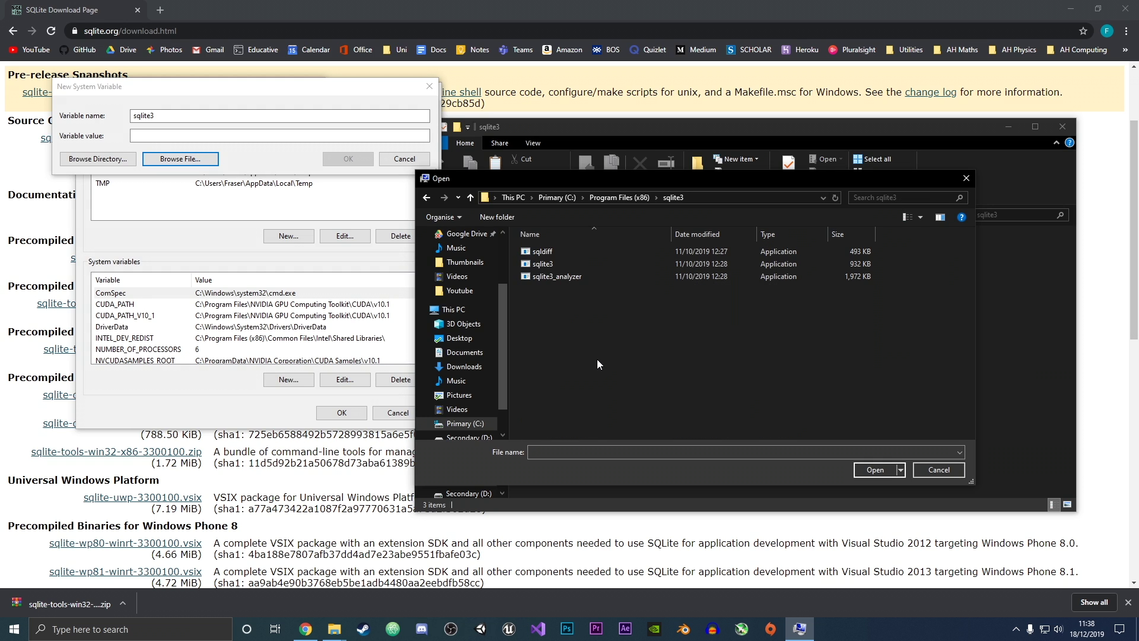
left_click(578, 265)
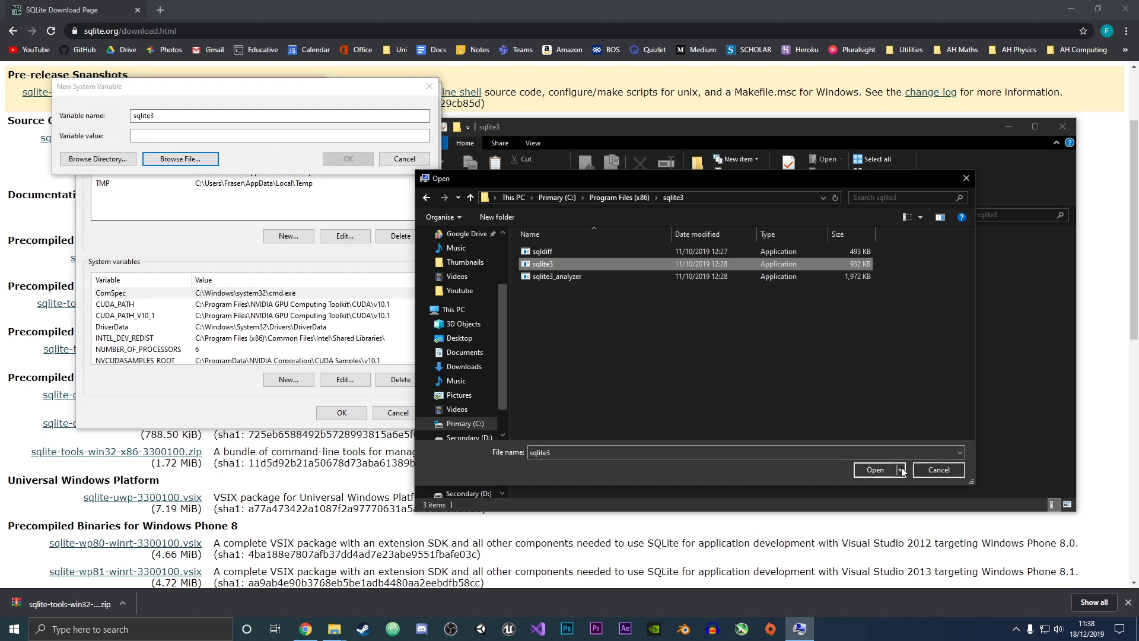
Use sqlite3.exe as the value and save the new sqlite3 system variable.
left_click(875, 470)
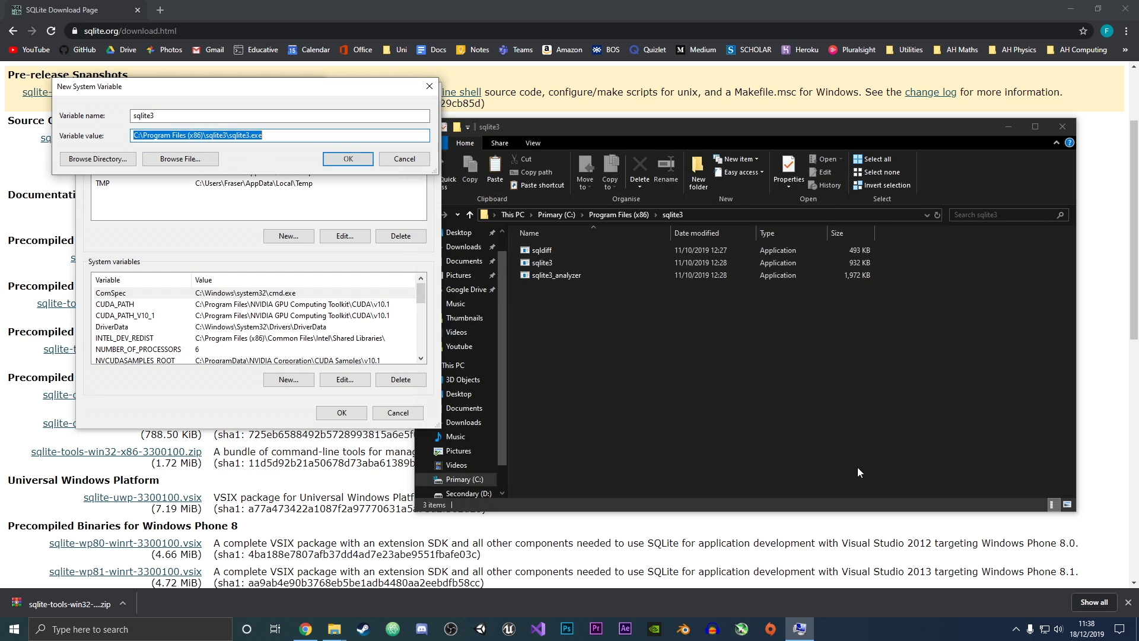
left_click(186, 115)
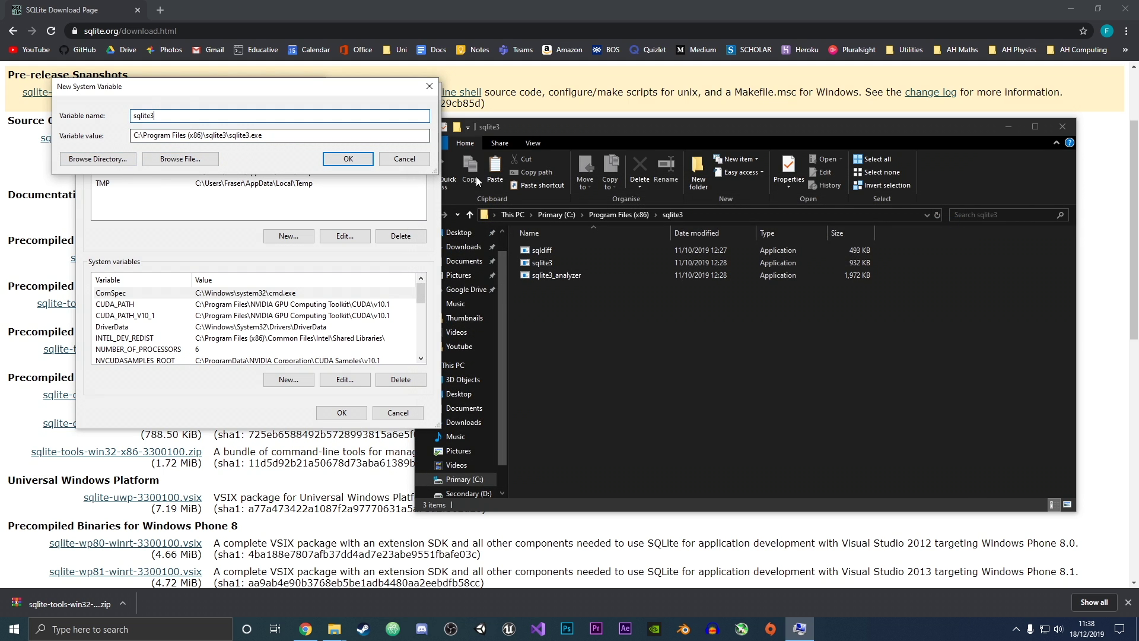
left_click(349, 159)
scroll(184, 345, "down", 3)
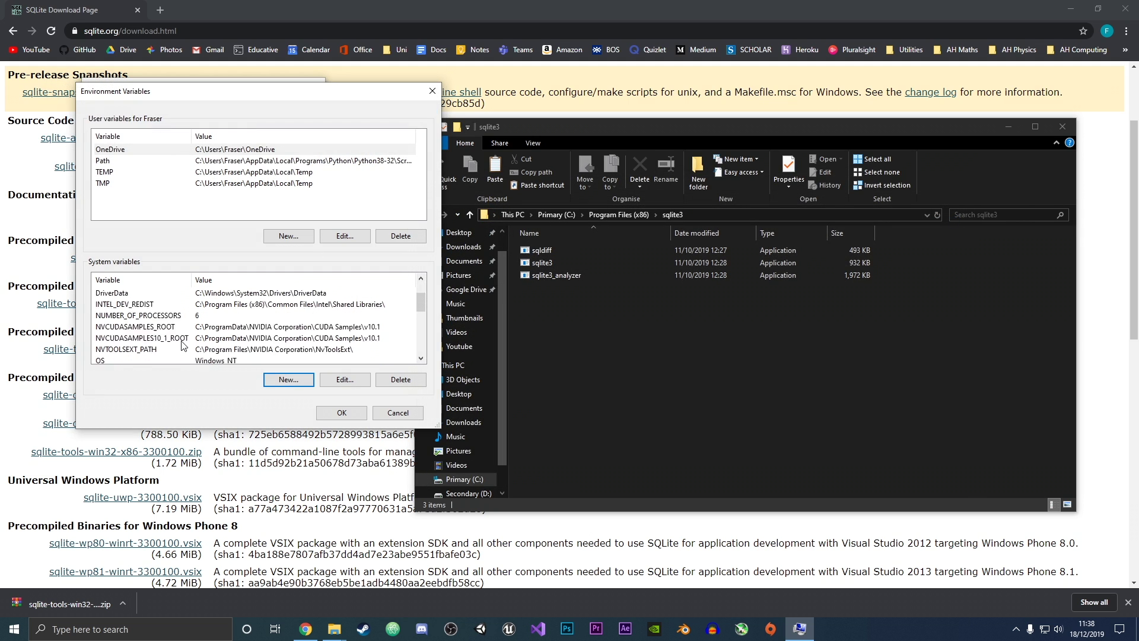
scroll(184, 345, "up", 3)
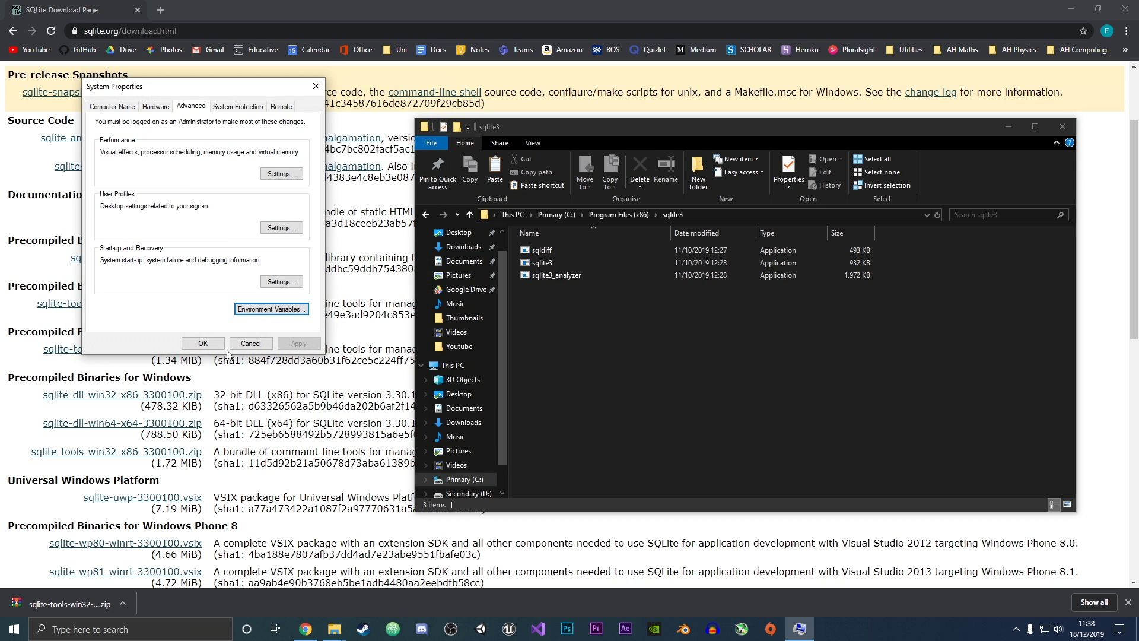
Close System Properties and reopen it through a Windows search for 'en'.
left_click(203, 344)
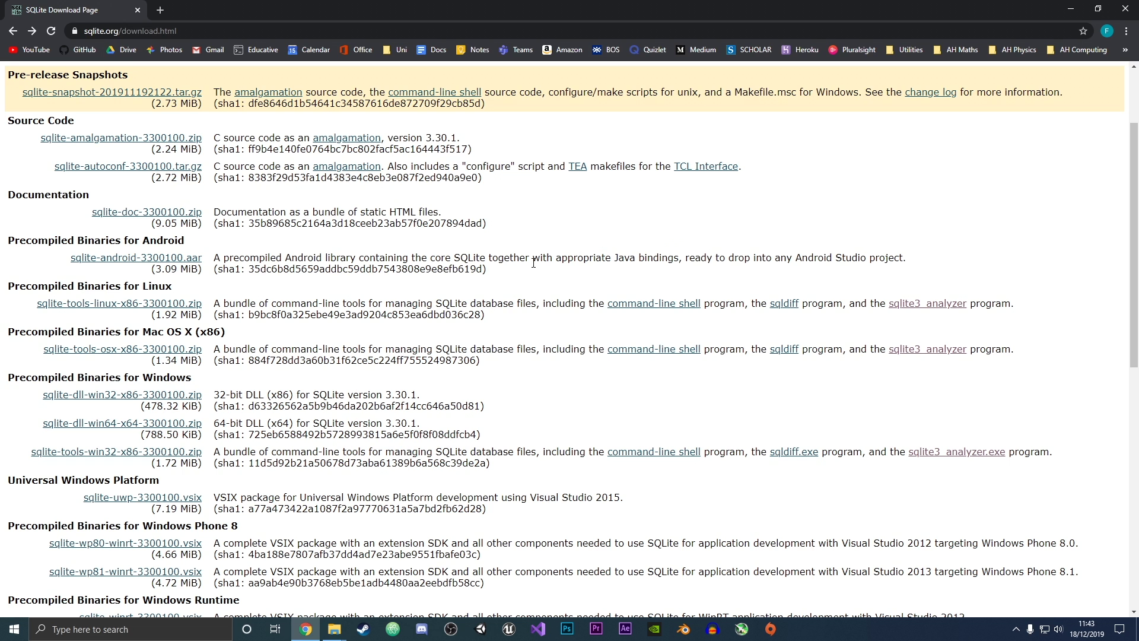
left_click(111, 634)
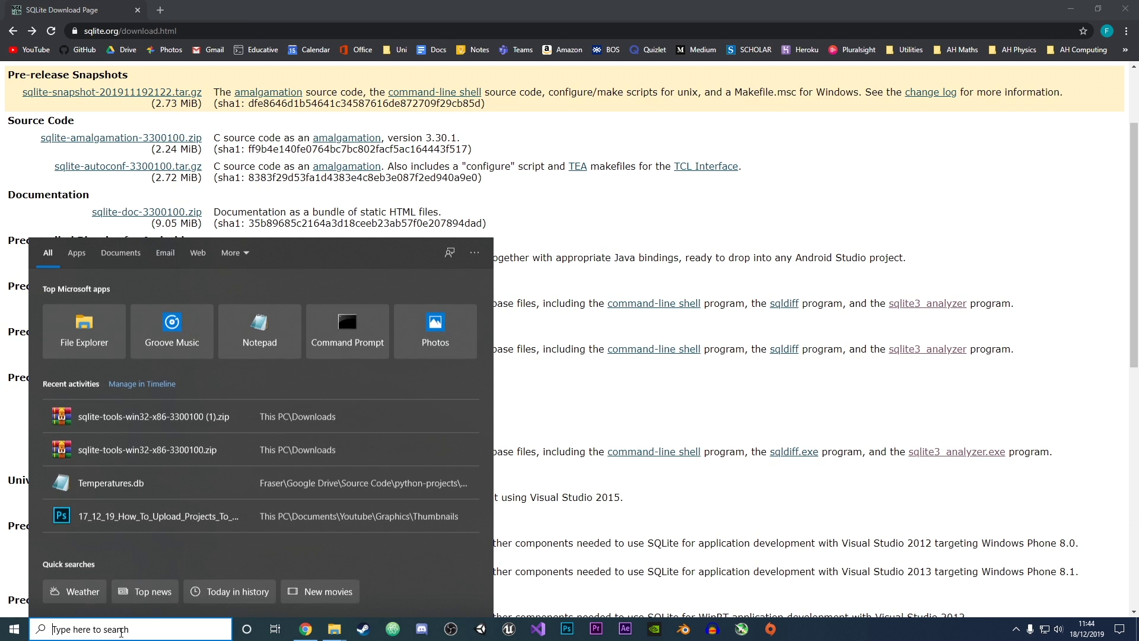
type("en")
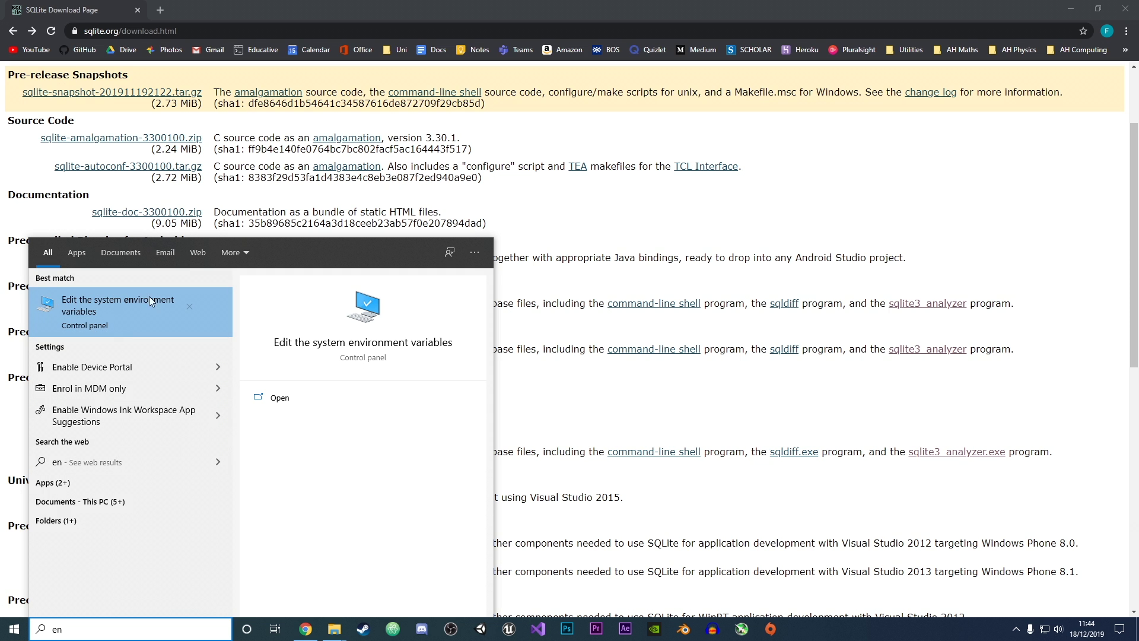
left_click(98, 321)
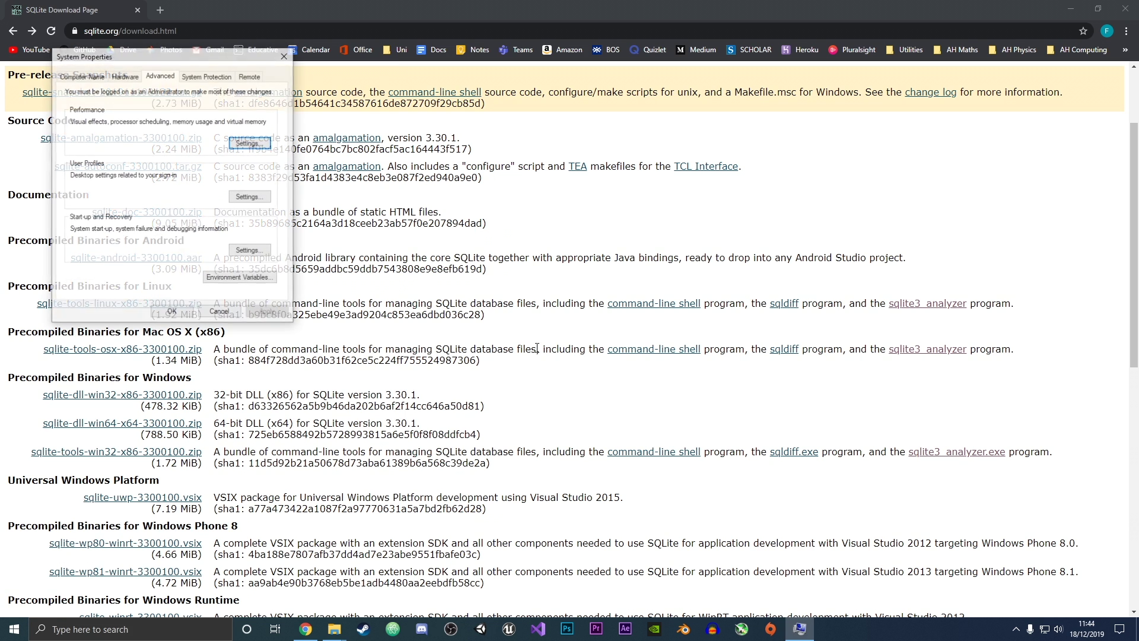
left_click_drag(212, 28, 437, 133)
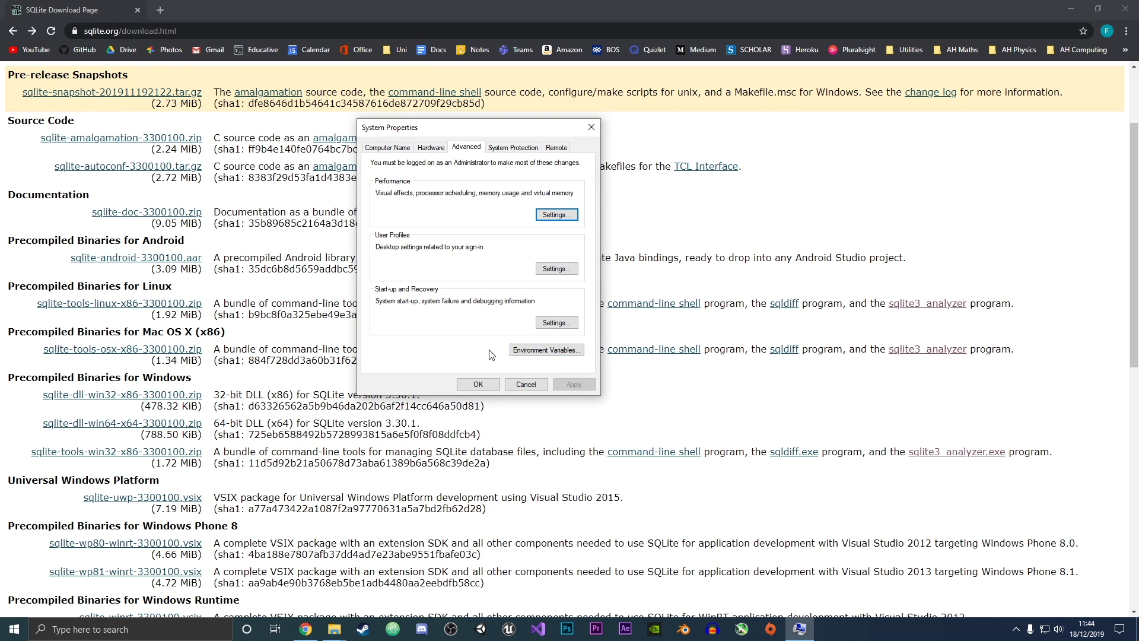
Open Environment Variables and select the system Path variable.
left_click(541, 352)
left_click_drag(564, 145, 541, 140)
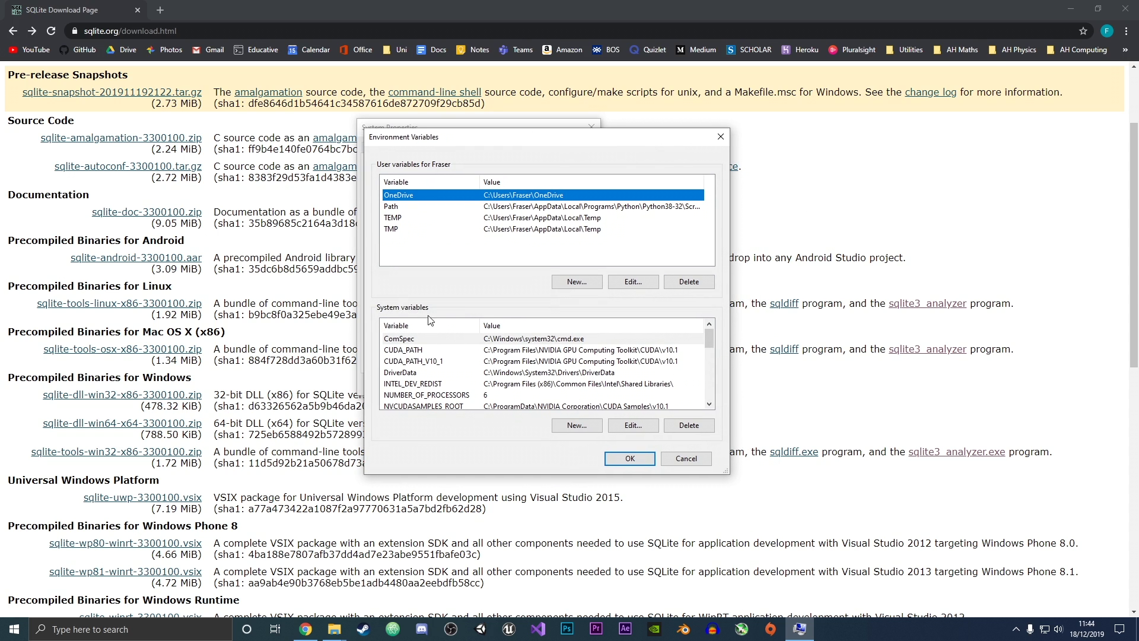
scroll(484, 362, "down", 2)
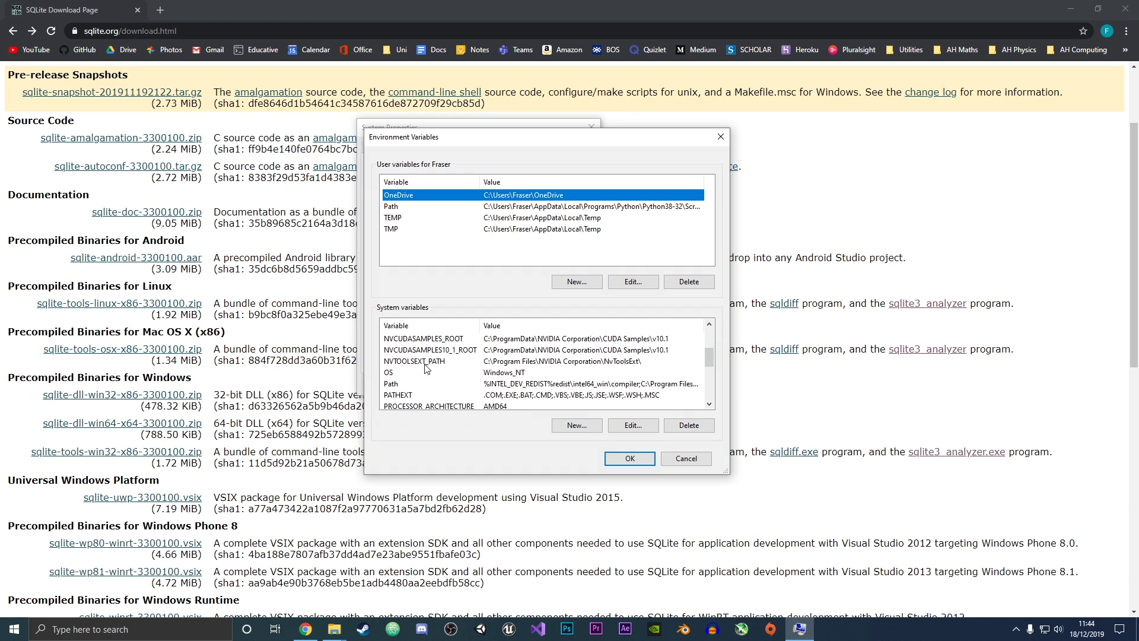
left_click(411, 384)
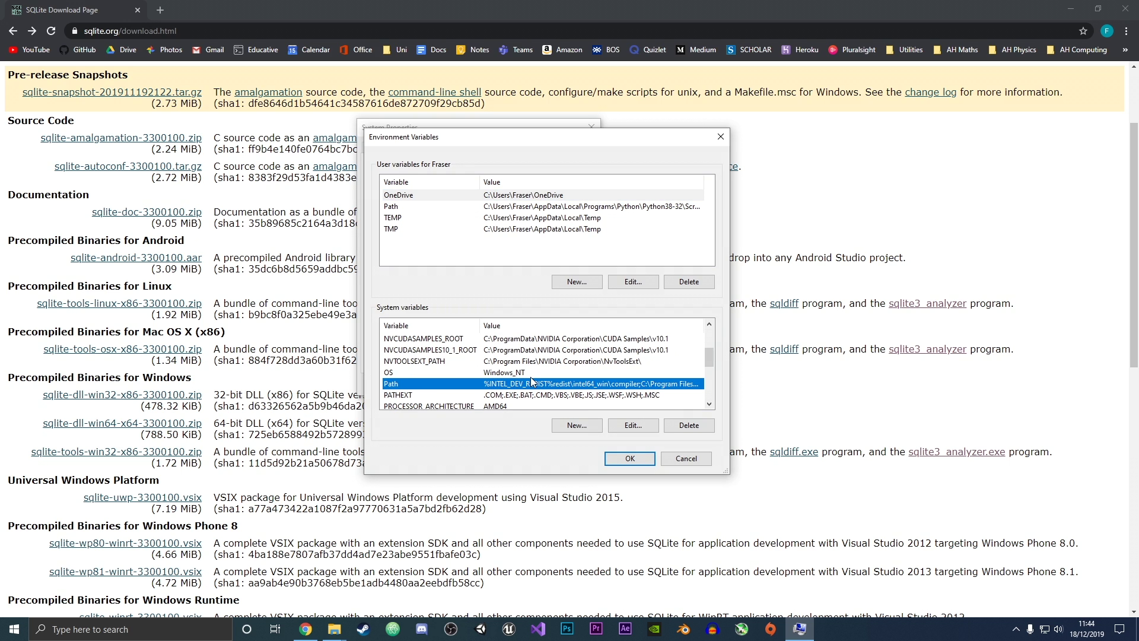
Add a new Path entry and copy C:\Program Files (x86)\sqlite3 from Explorer's address bar.
left_click(632, 425)
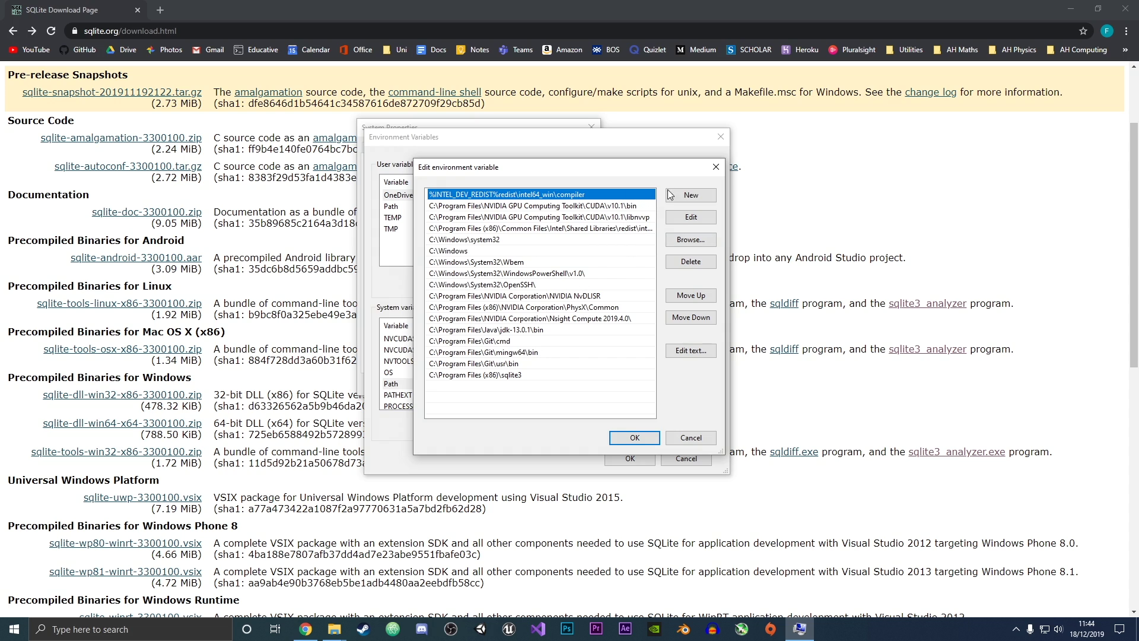
left_click(697, 195)
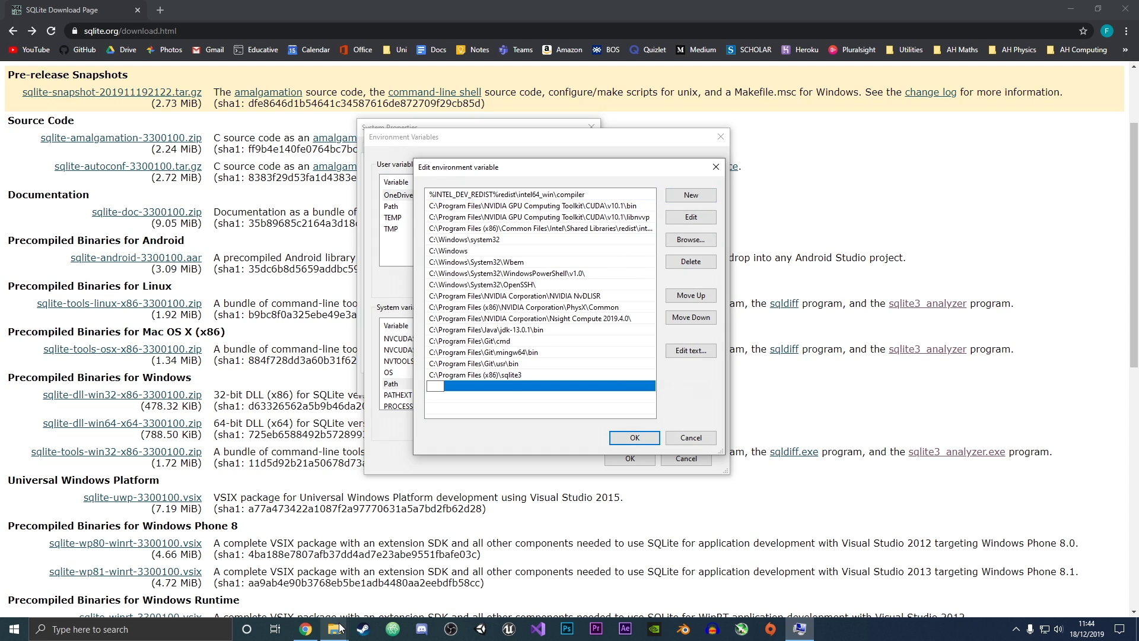
mouse_move(341, 628)
mouse_move(323, 541)
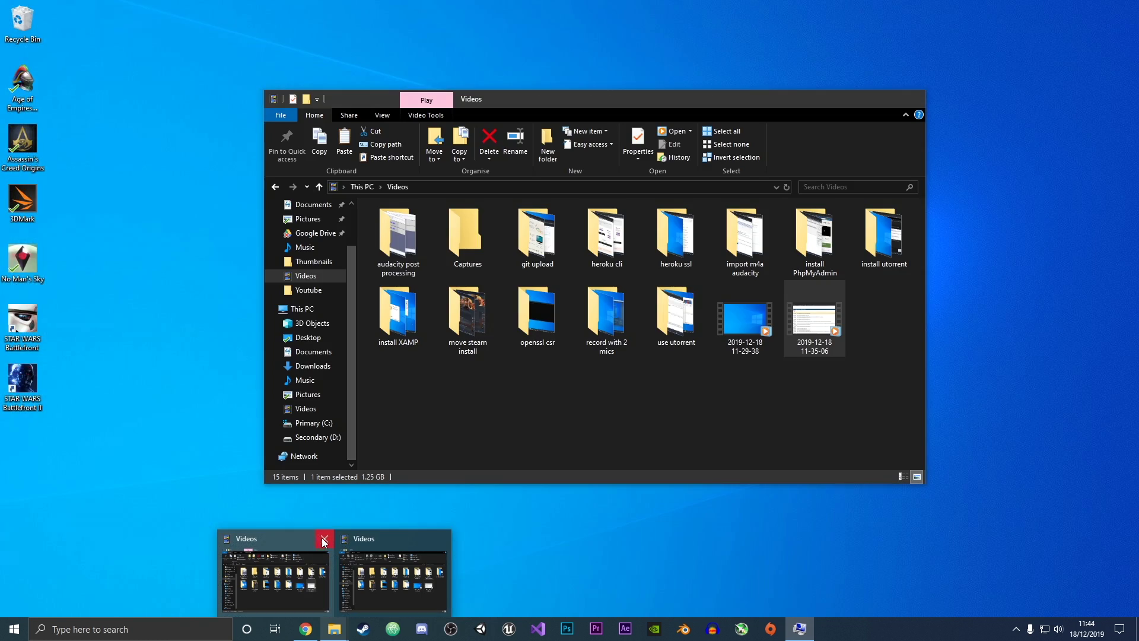
right_click(334, 629)
left_click(305, 564)
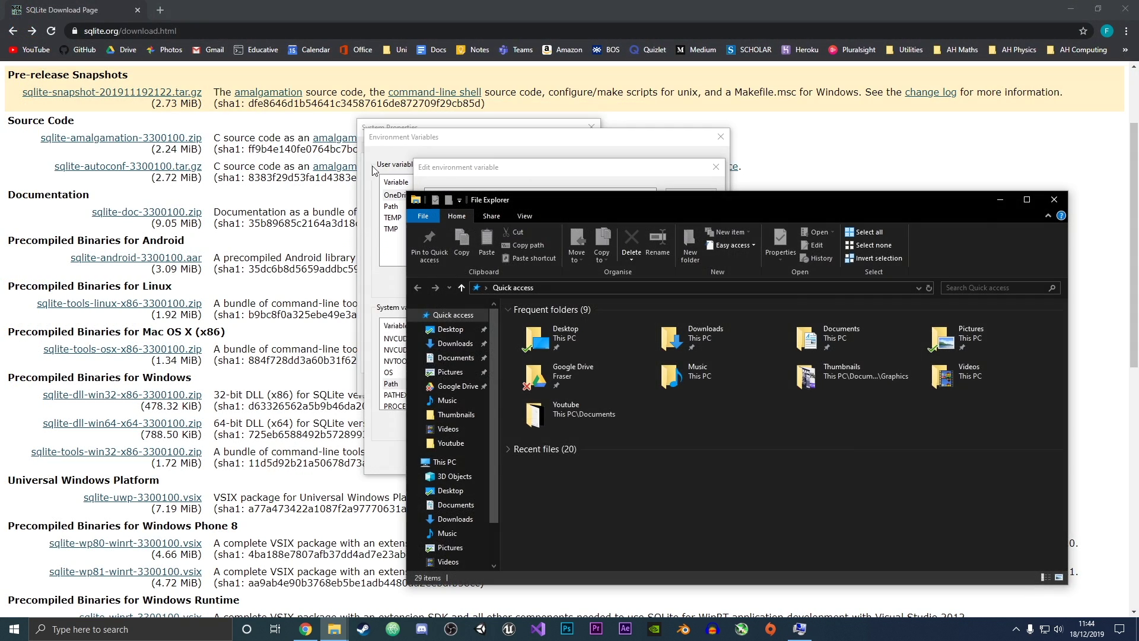
scroll(474, 522, "down", 2)
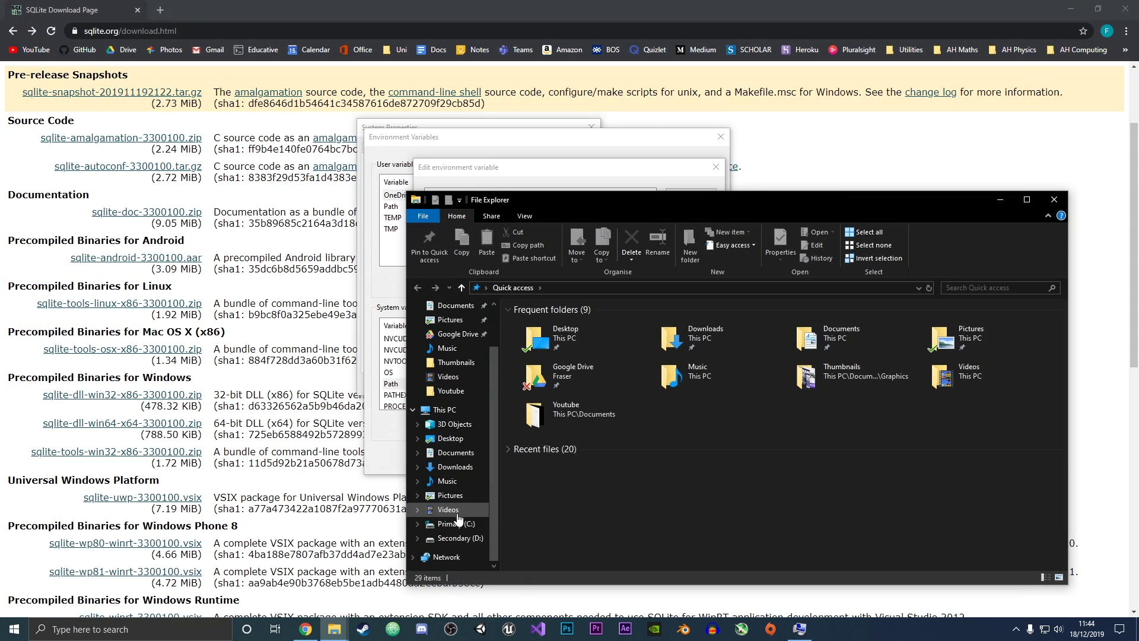
left_click(459, 523)
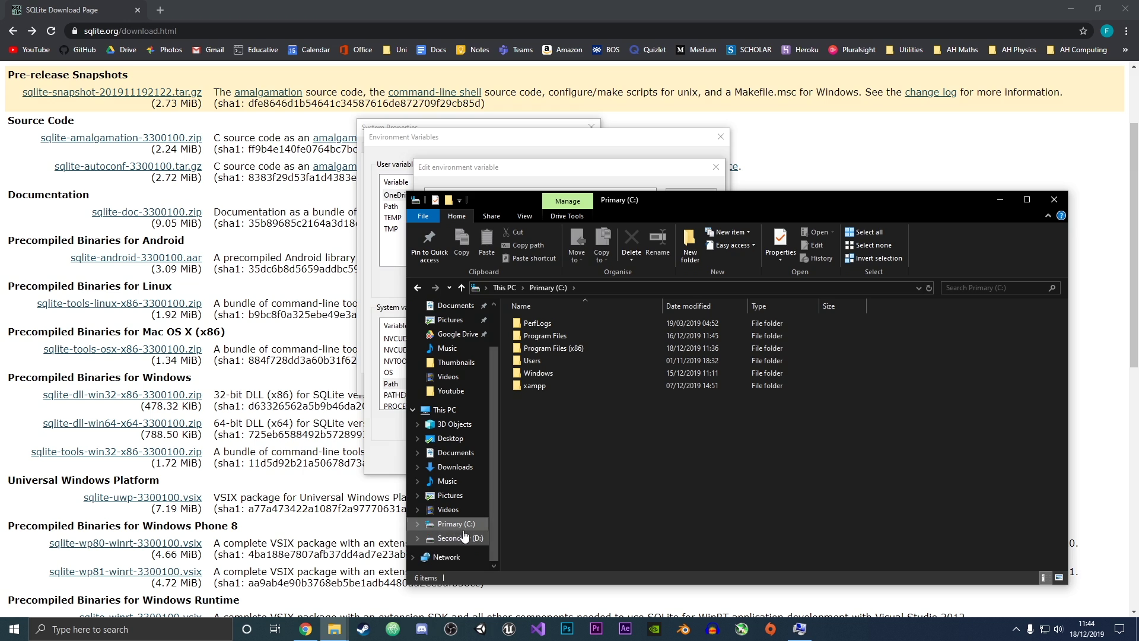
double_click(569, 348)
scroll(596, 462, "down", 5)
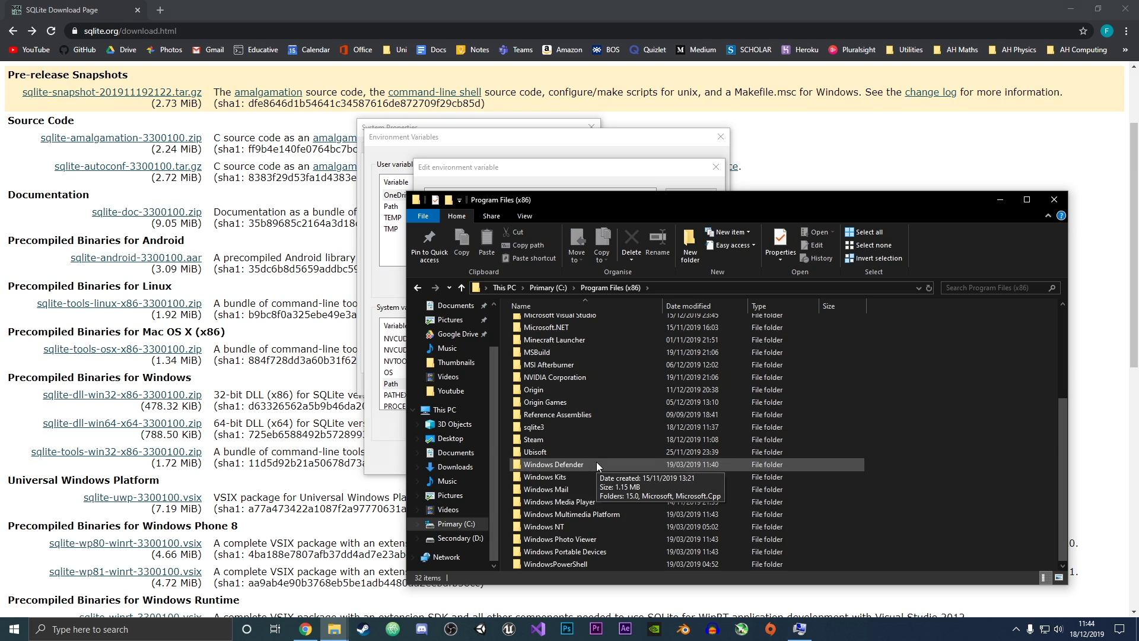
double_click(578, 425)
left_click_drag(671, 205, 510, 202)
left_click(539, 285)
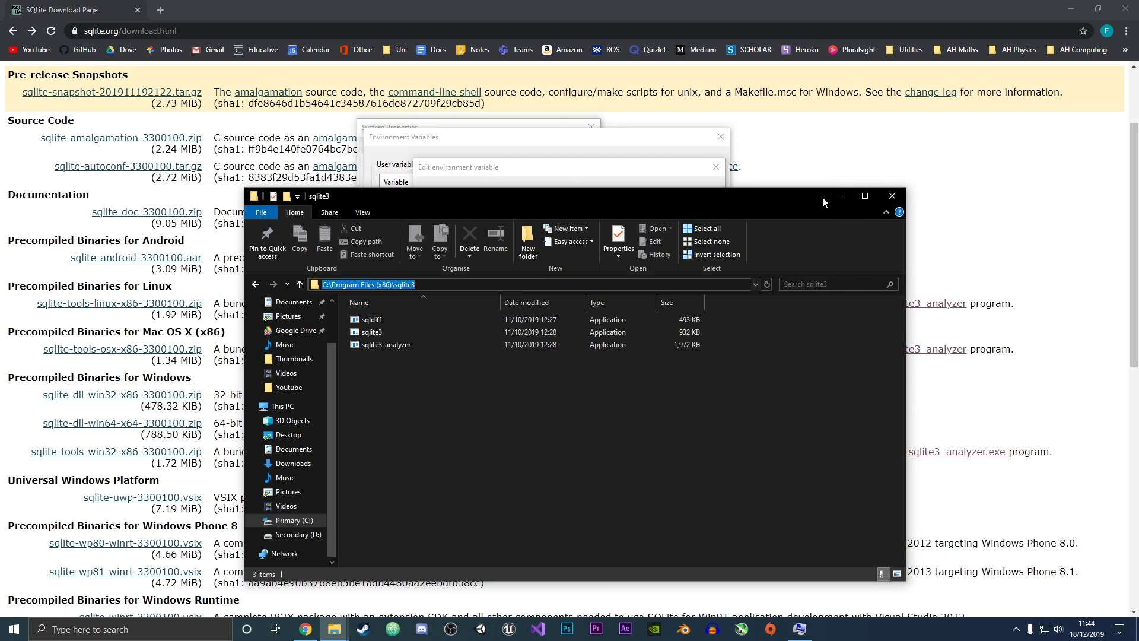
Put the sqlite3 folder path into the new Path entry and confirm every dialog with OK.
left_click(838, 196)
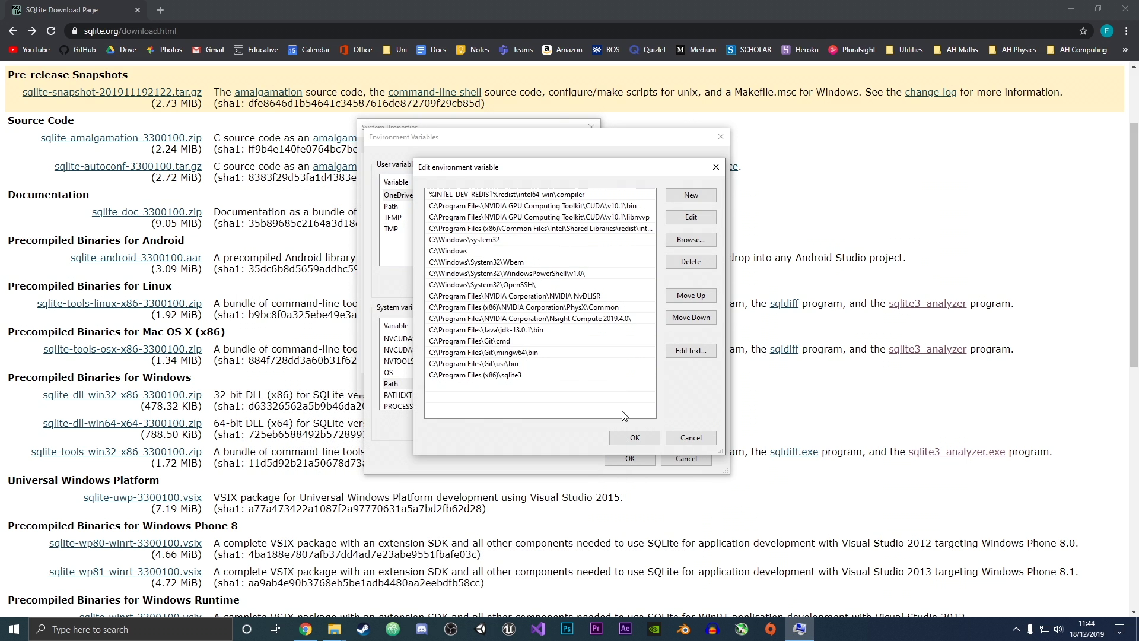
left_click(515, 377)
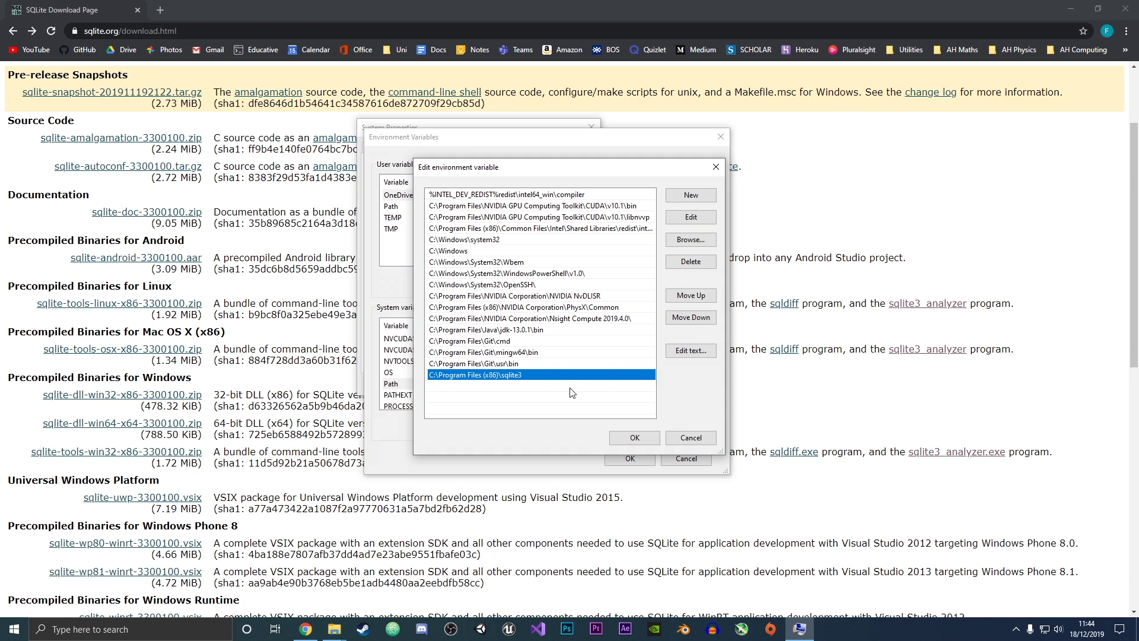
left_click(633, 439)
left_click(627, 458)
left_click(479, 384)
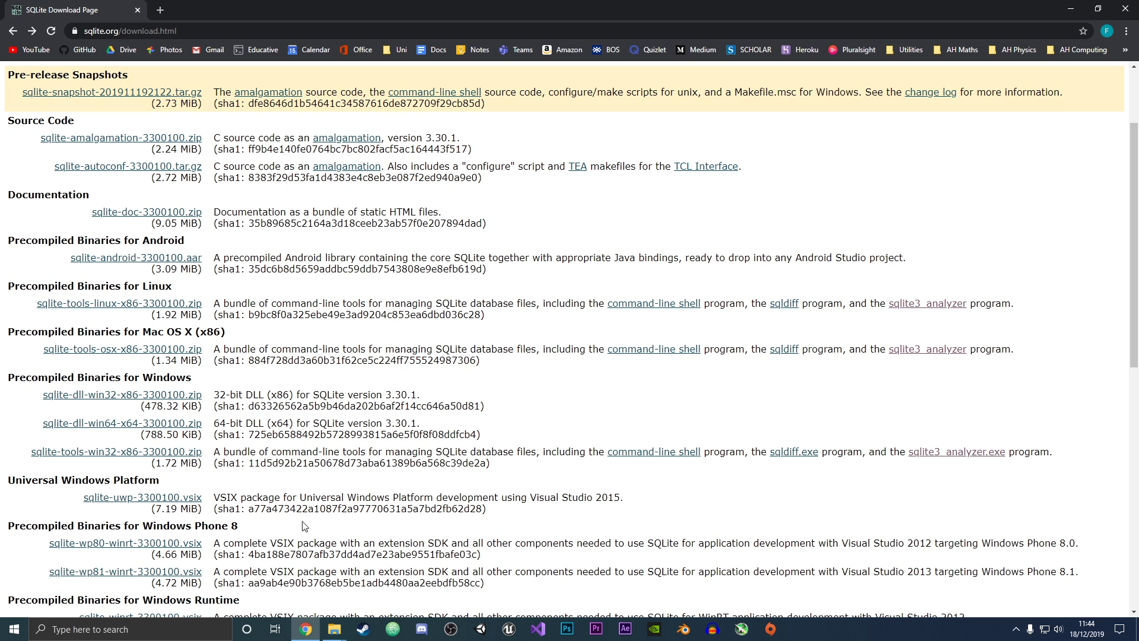
Open Command Prompt by searching Windows for cmd.
left_click(127, 631)
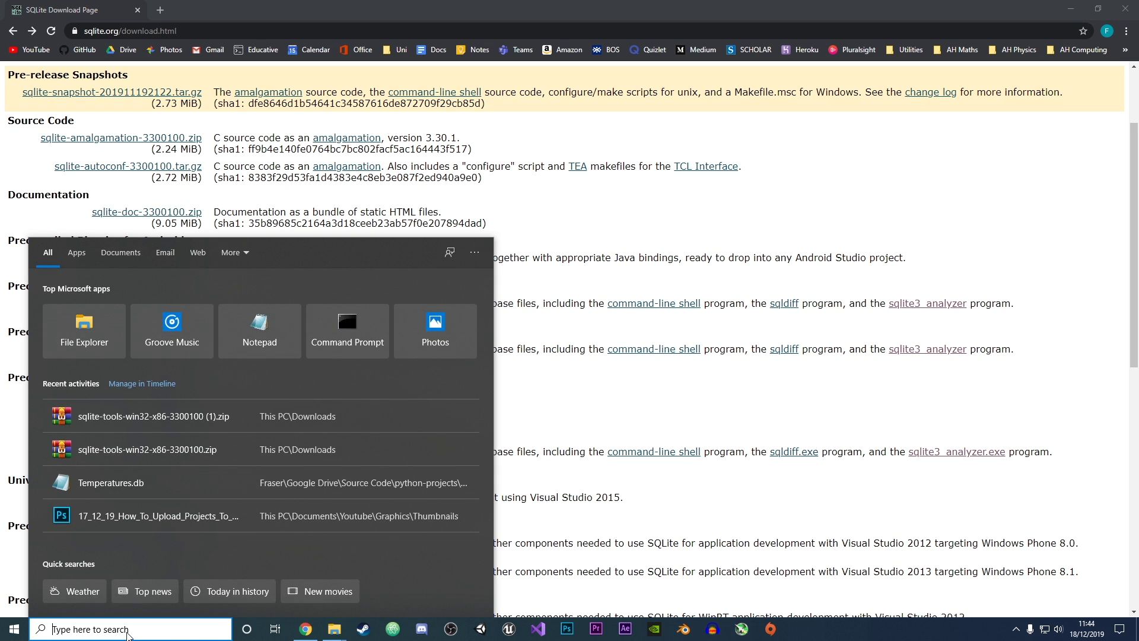
type("cmd")
key("Return")
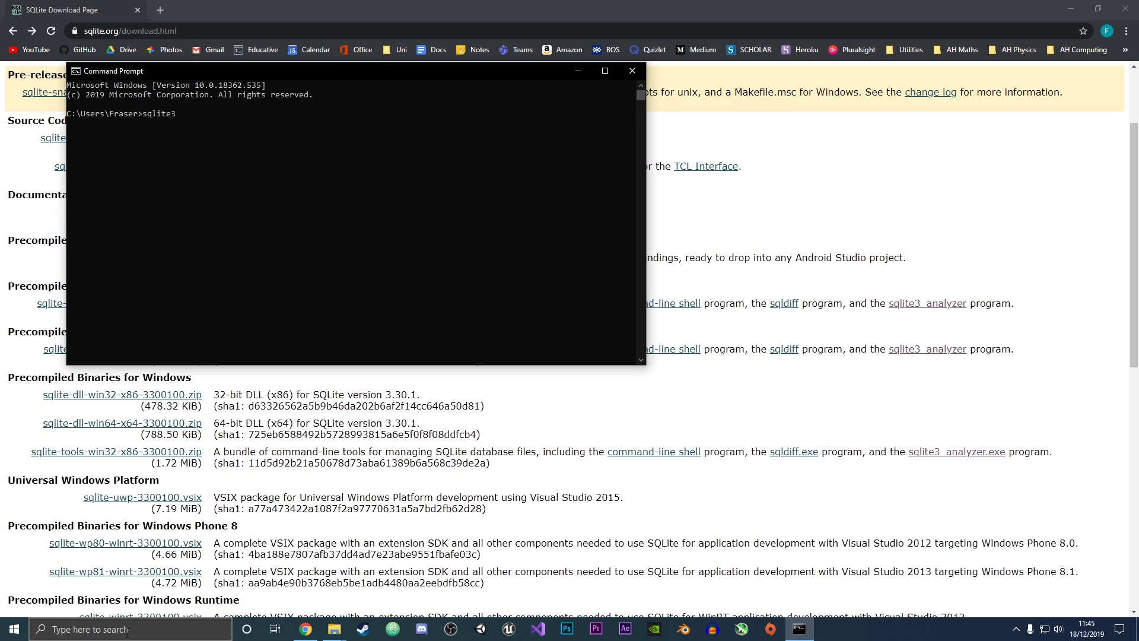
Run sqlite3 to confirm SQLite 3.30.1 starts, then leave it with .quit.
key("Return")
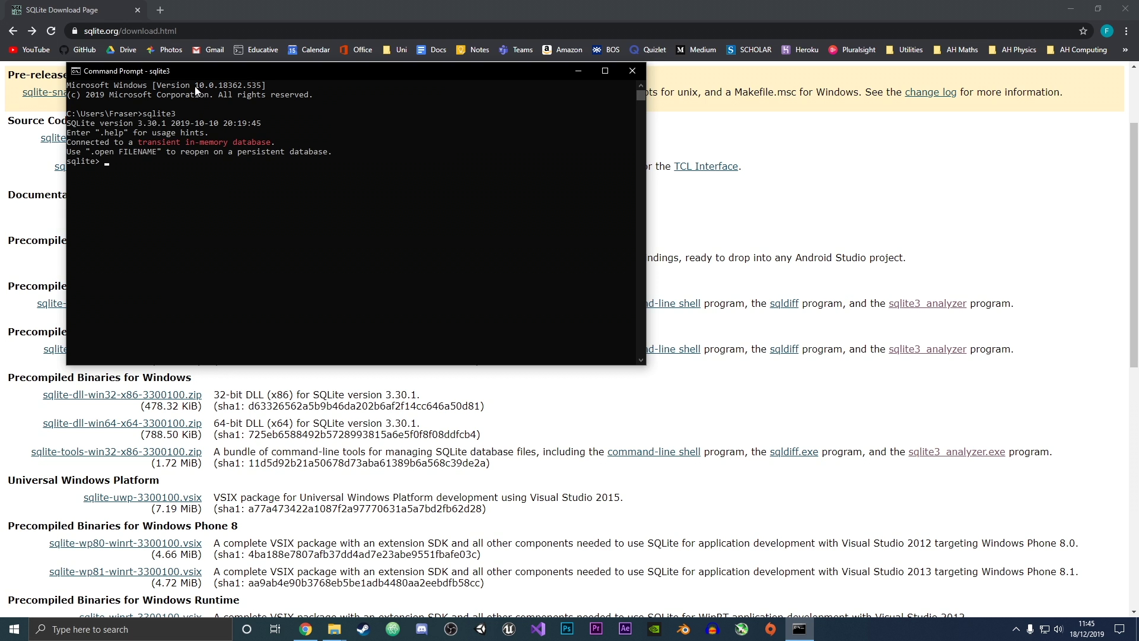
left_click_drag(184, 76, 260, 114)
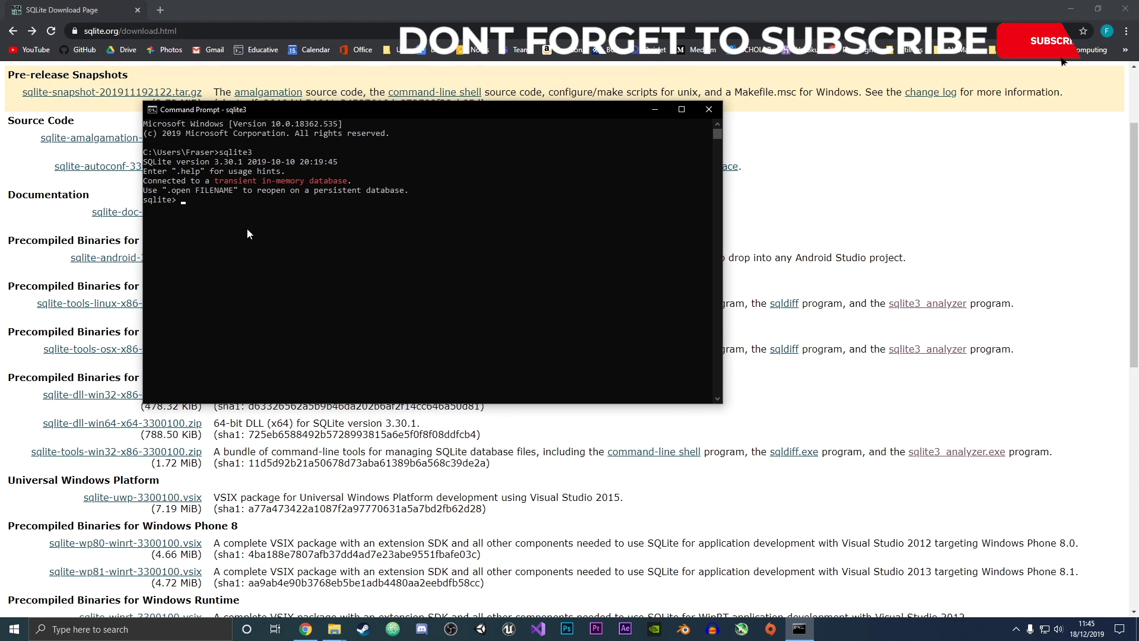
type(".quit")
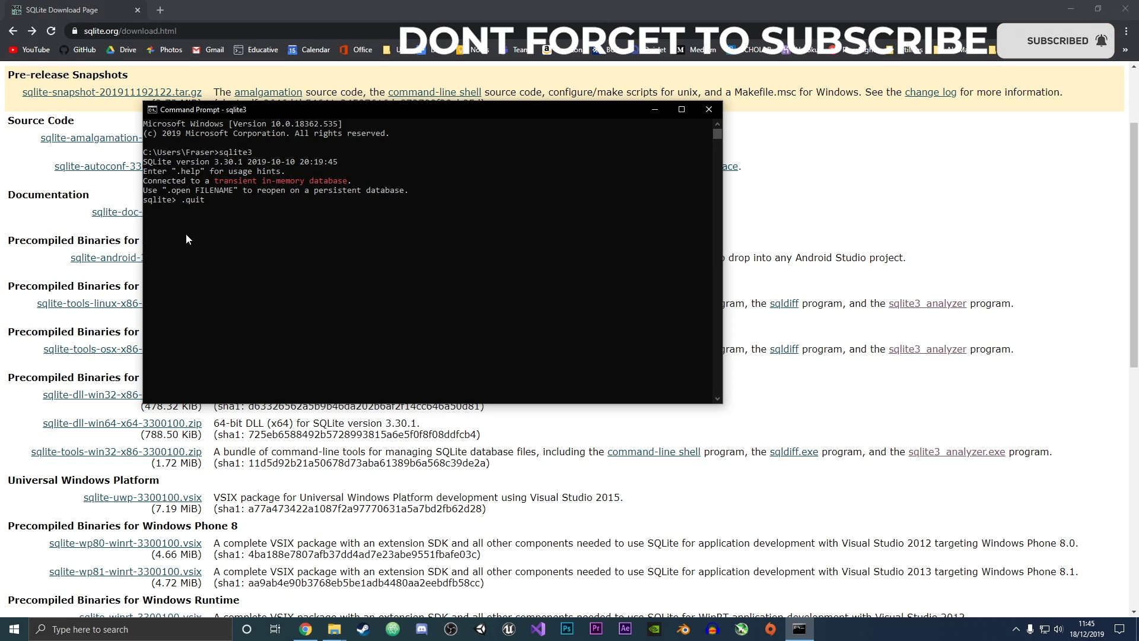
key("Return")
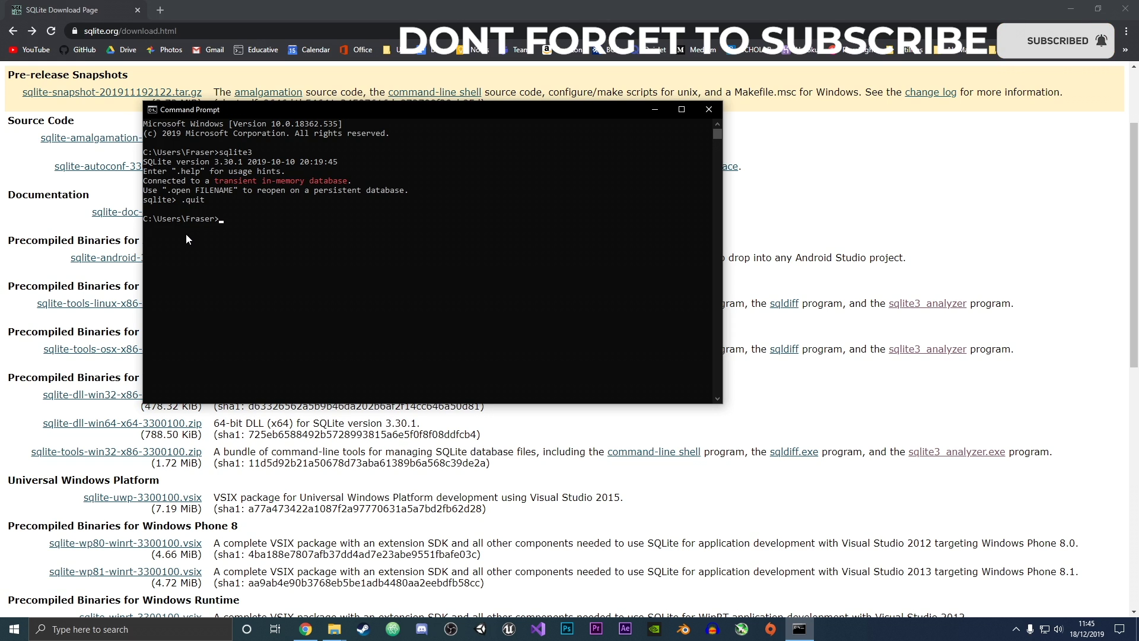